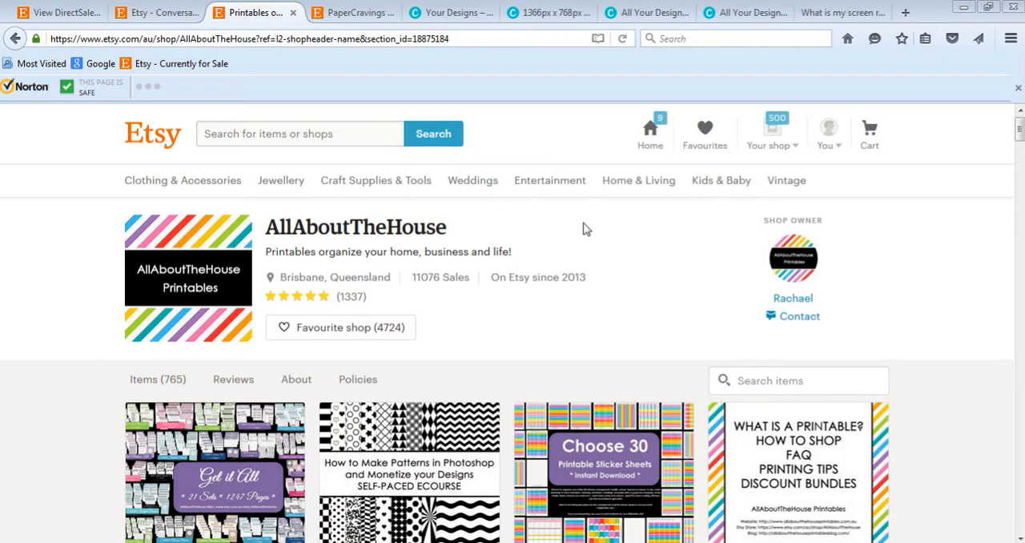
Step: Look through the DirectSales+BusinessPlan listings in the AllAboutTheHouse Etsy shop
{"action": "scroll", "coordinate": [949, 287], "scroll_direction": "down", "scroll_amount": 6}
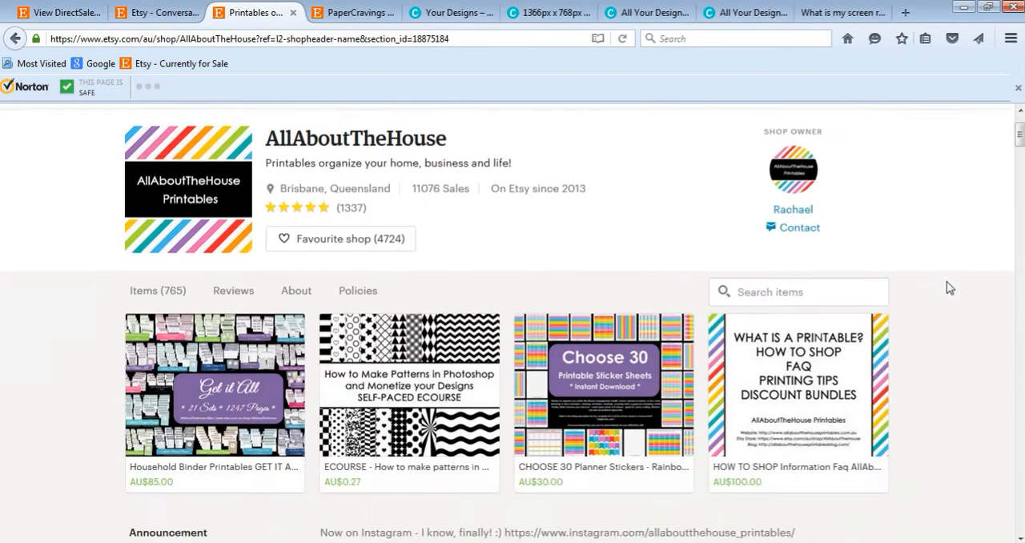
{"action": "scroll", "coordinate": [950, 288], "scroll_direction": "down", "scroll_amount": 1}
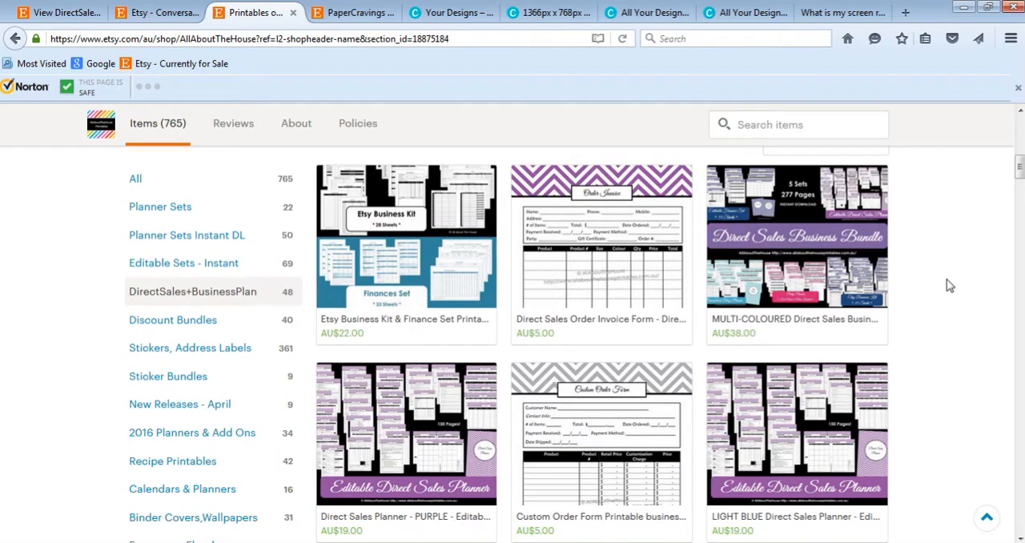
{"action": "scroll", "coordinate": [949, 286], "scroll_direction": "down", "scroll_amount": 1}
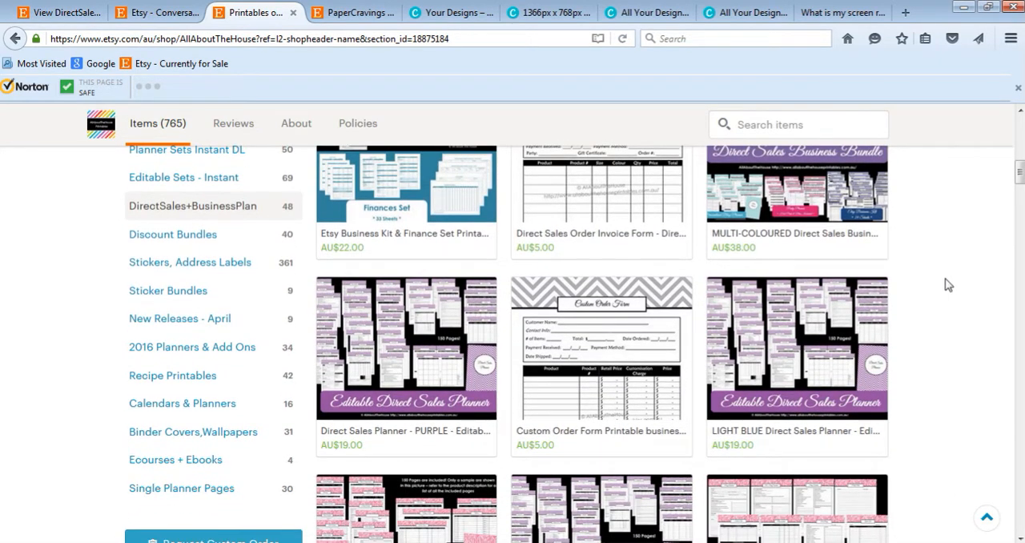
{"action": "scroll", "coordinate": [947, 285], "scroll_direction": "down", "scroll_amount": 8}
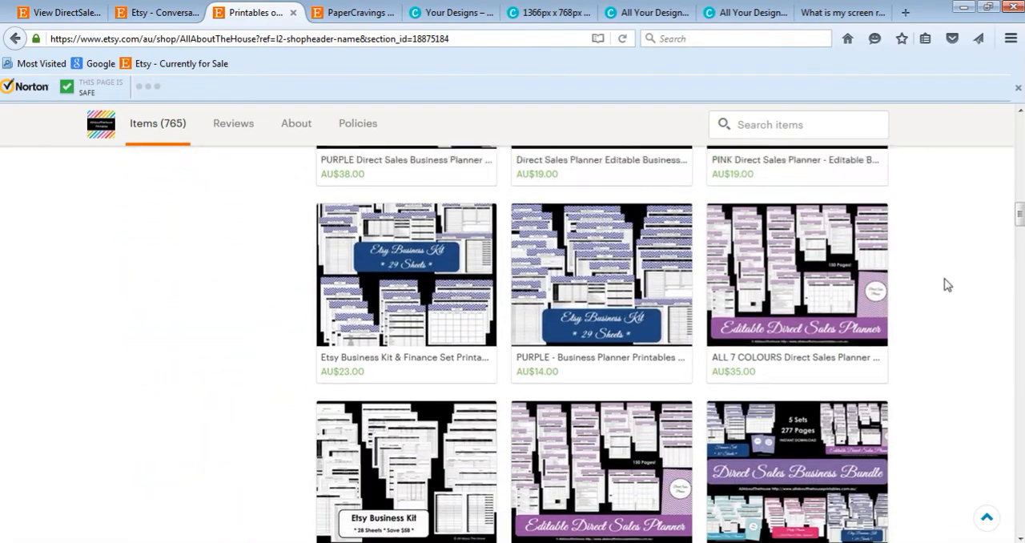
{"action": "scroll", "coordinate": [948, 285], "scroll_direction": "up", "scroll_amount": 10}
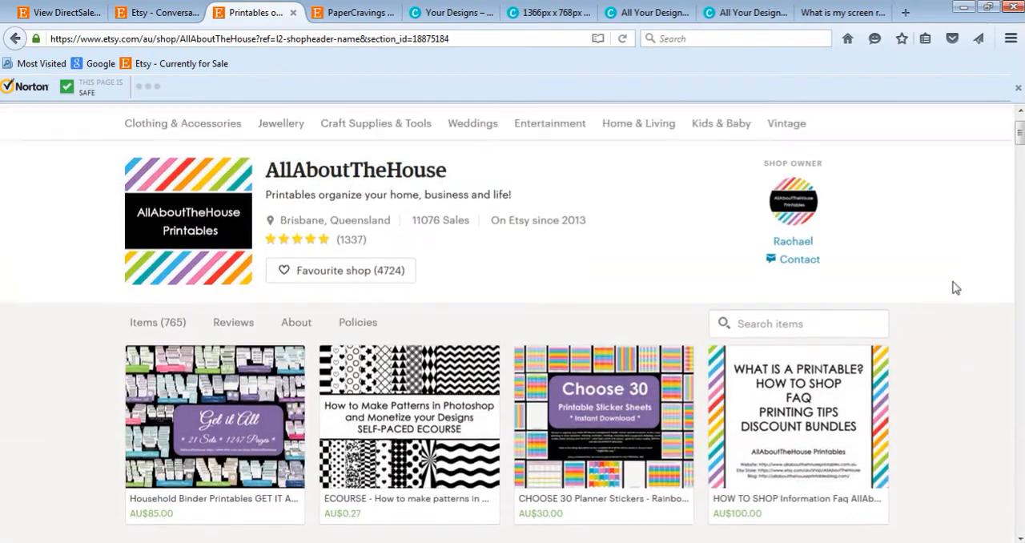
{"action": "scroll", "coordinate": [961, 289], "scroll_direction": "up", "scroll_amount": 1}
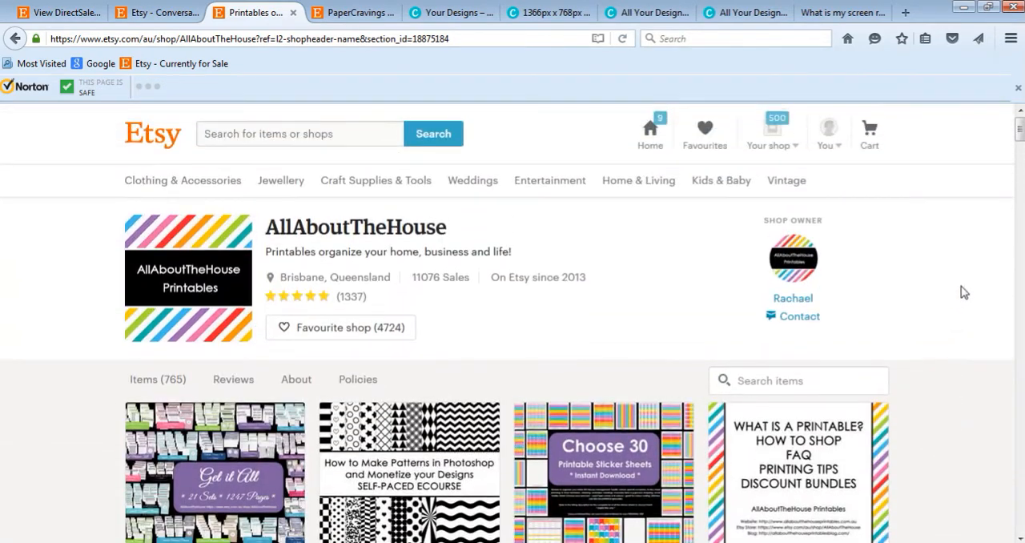
Step: Switch to the PaperCravings Etsy shop and look through its digital paper listings
{"action": "left_click", "coordinate": [327, 13]}
{"action": "scroll", "coordinate": [987, 329], "scroll_direction": "down", "scroll_amount": 3}
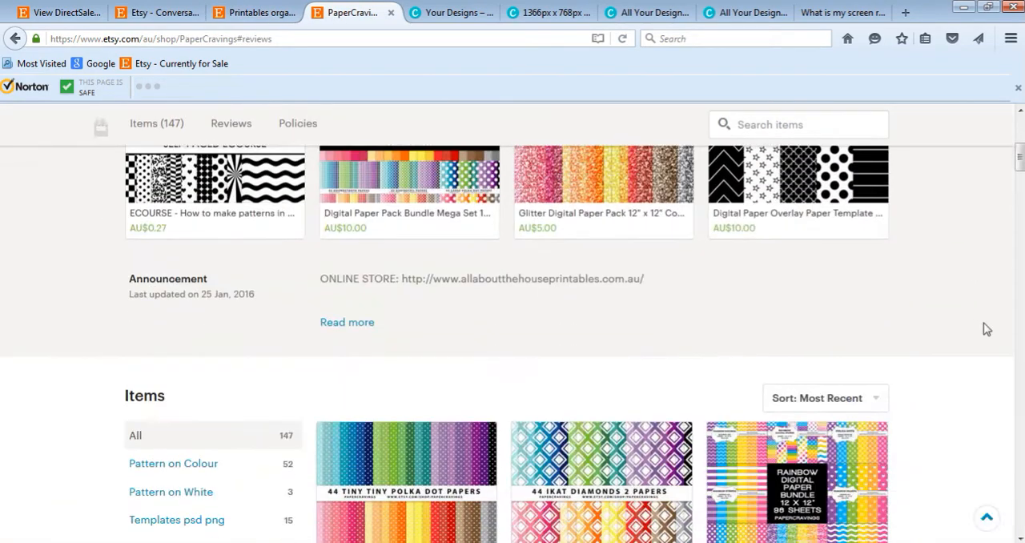
{"action": "scroll", "coordinate": [986, 330], "scroll_direction": "down", "scroll_amount": 10}
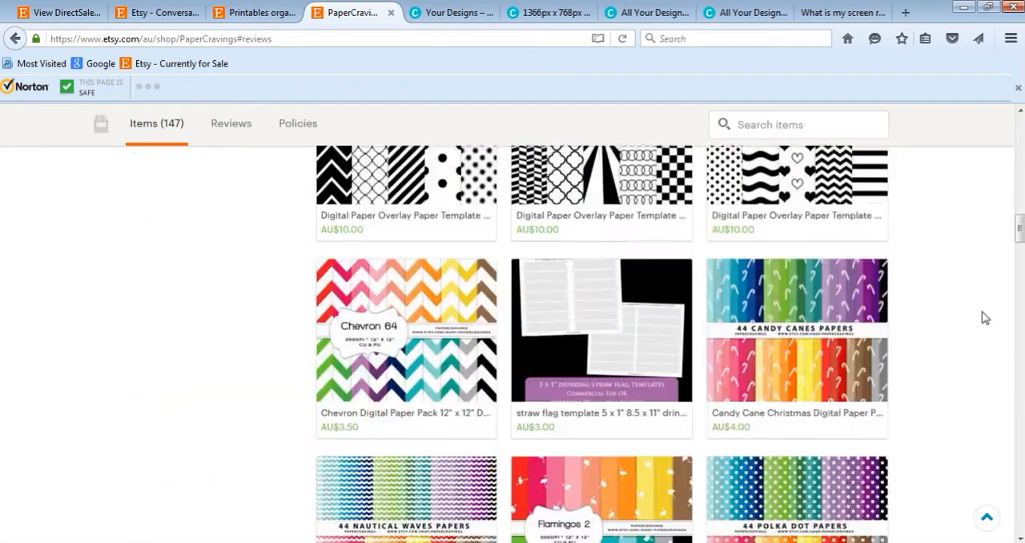
{"action": "scroll", "coordinate": [985, 318], "scroll_direction": "down", "scroll_amount": 3}
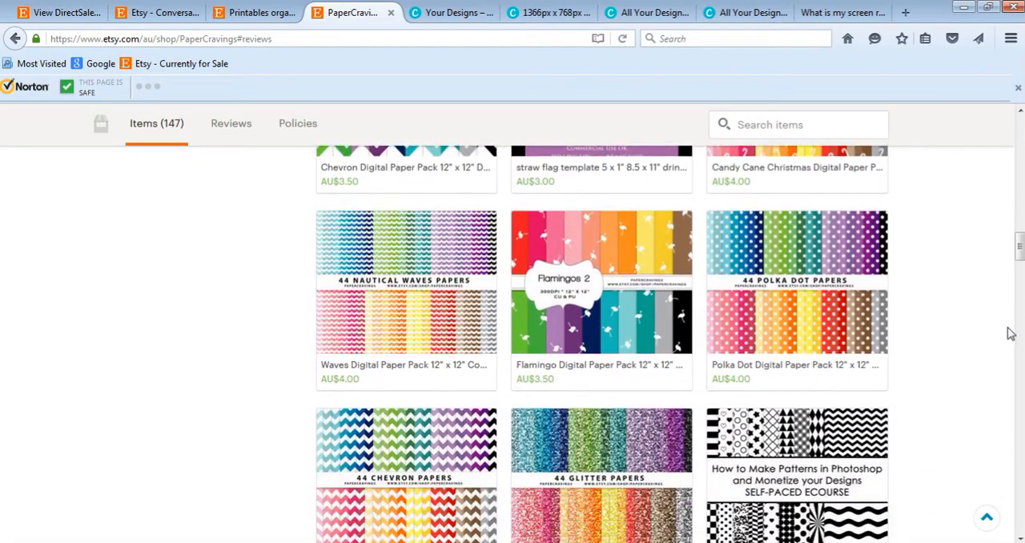
{"action": "scroll", "coordinate": [1009, 320], "scroll_direction": "up", "scroll_amount": 15}
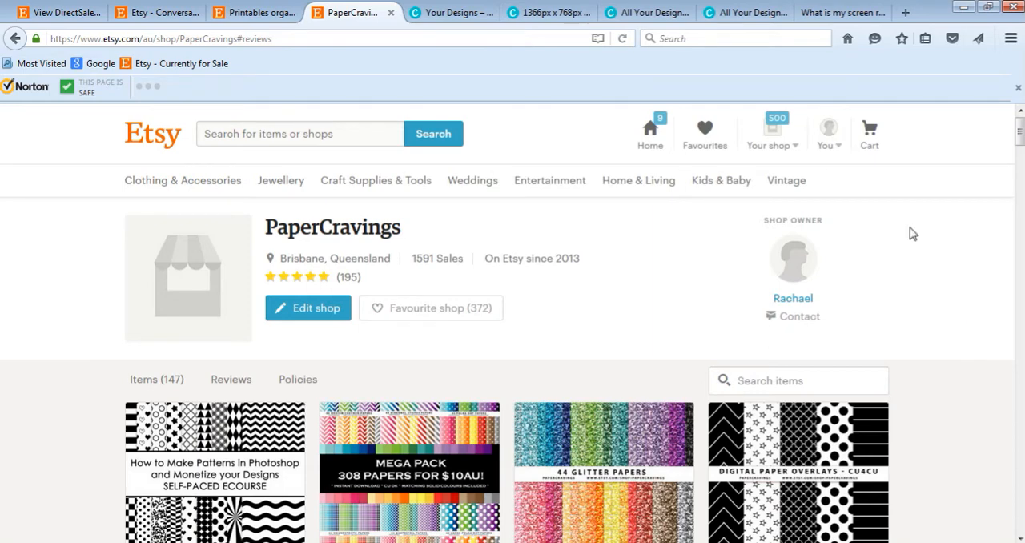
Step: Switch to Canva and create a new design of the Gift Certificate type from the Marketing Materials group
{"action": "left_click", "coordinate": [707, 23]}
{"action": "left_click", "coordinate": [640, 14]}
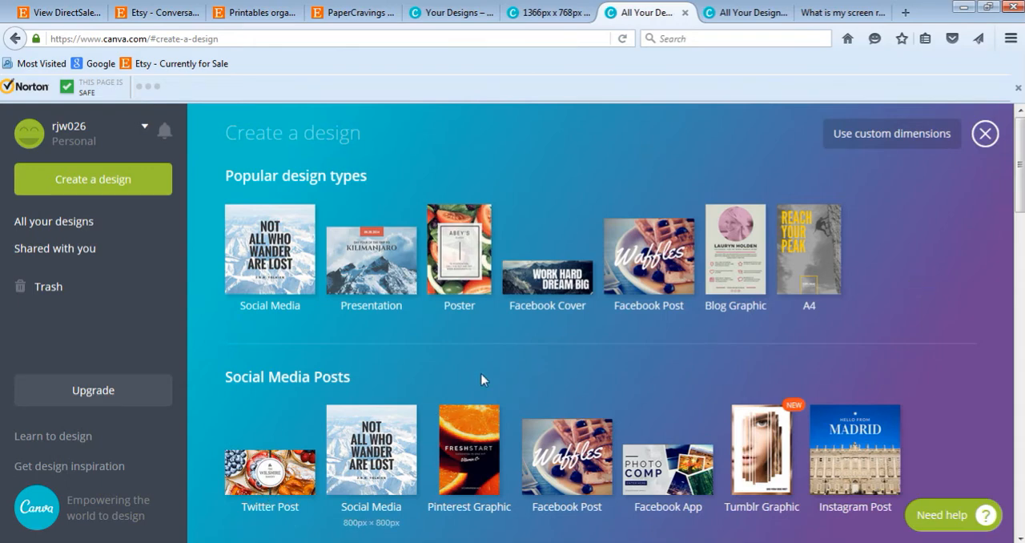
{"action": "scroll", "coordinate": [974, 378], "scroll_direction": "down", "scroll_amount": 1}
{"action": "scroll", "coordinate": [971, 373], "scroll_direction": "down", "scroll_amount": 4}
{"action": "scroll", "coordinate": [959, 337], "scroll_direction": "up", "scroll_amount": 2}
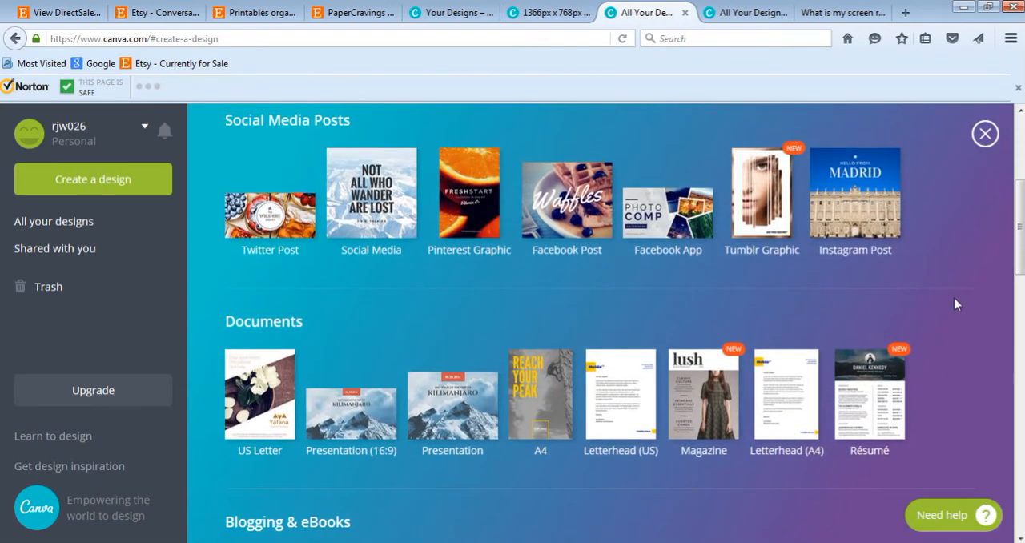
{"action": "scroll", "coordinate": [950, 313], "scroll_direction": "down", "scroll_amount": 5}
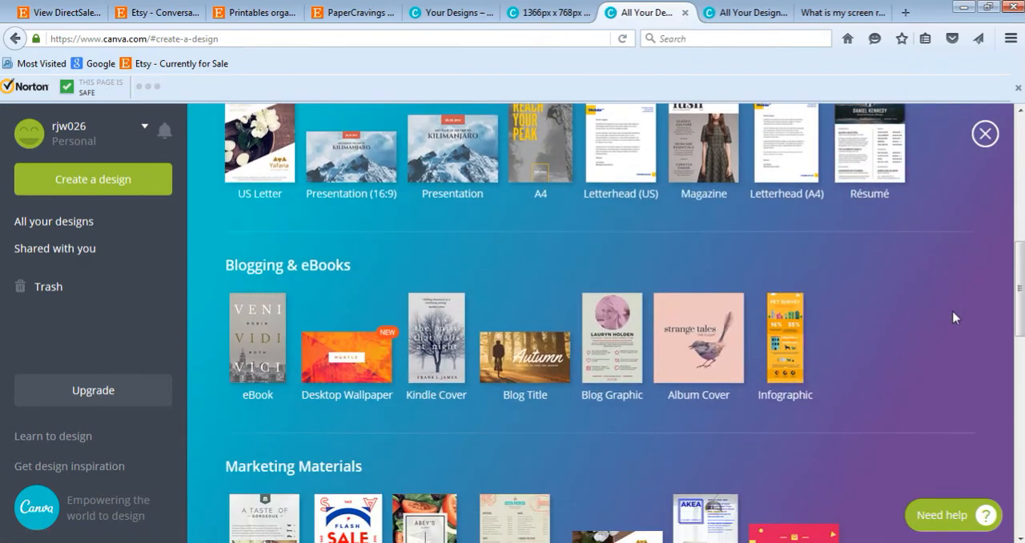
{"action": "scroll", "coordinate": [950, 314], "scroll_direction": "down", "scroll_amount": 2}
{"action": "scroll", "coordinate": [934, 321], "scroll_direction": "down", "scroll_amount": 1}
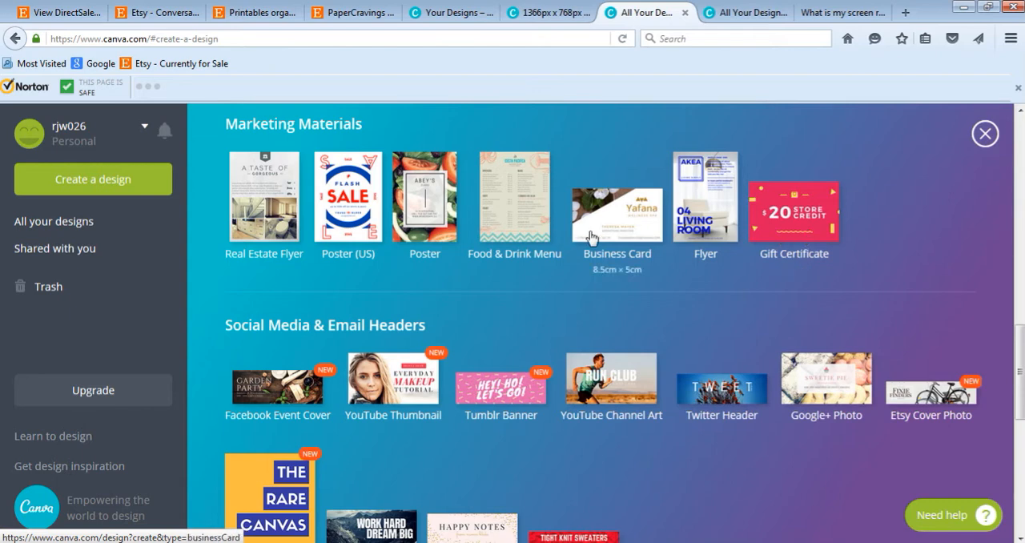
{"action": "left_click", "coordinate": [787, 214]}
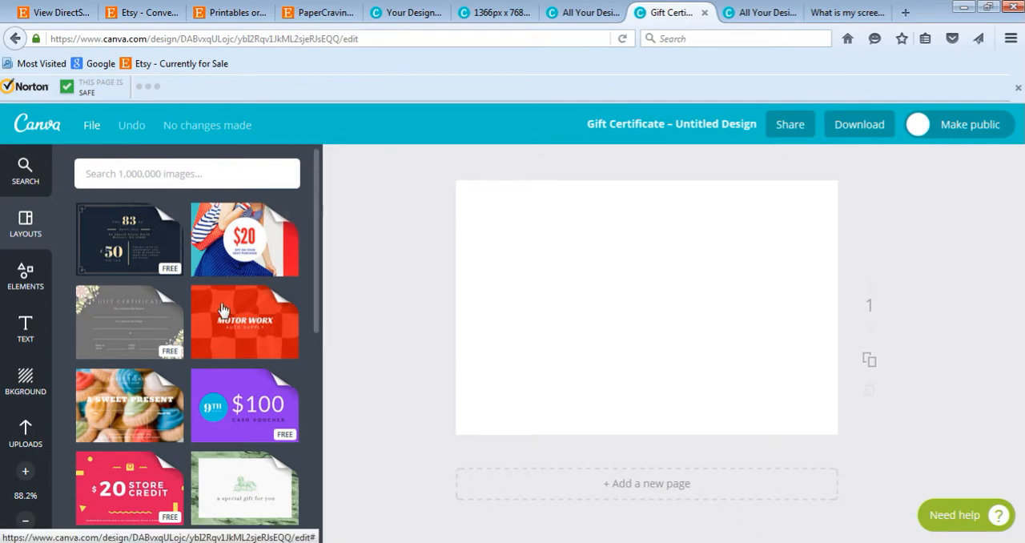
Step: Apply the $50 Gift Voucher layout with the black centre box and black-spotted white background to the blank page
{"action": "scroll", "coordinate": [224, 310], "scroll_direction": "down", "scroll_amount": 5}
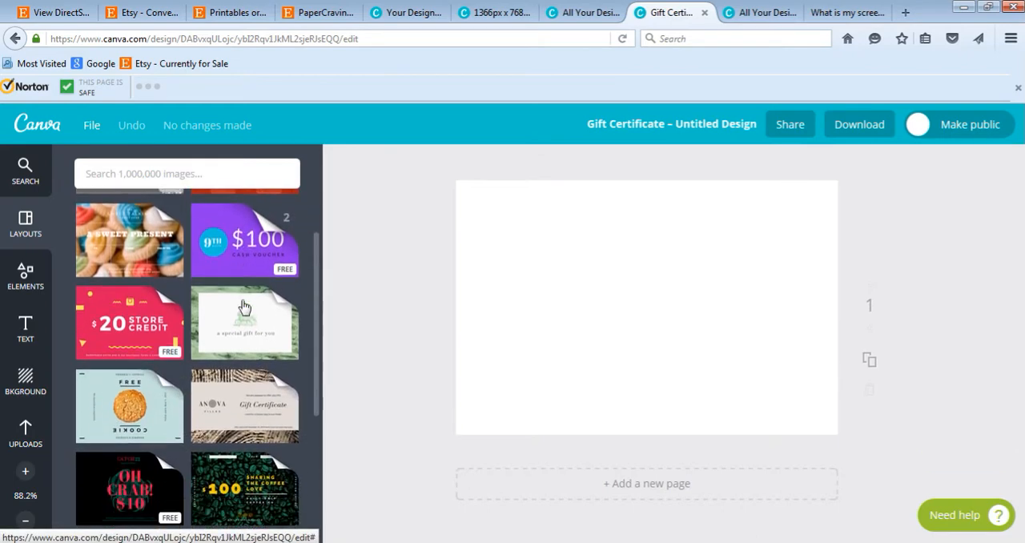
{"action": "scroll", "coordinate": [244, 306], "scroll_direction": "down", "scroll_amount": 3}
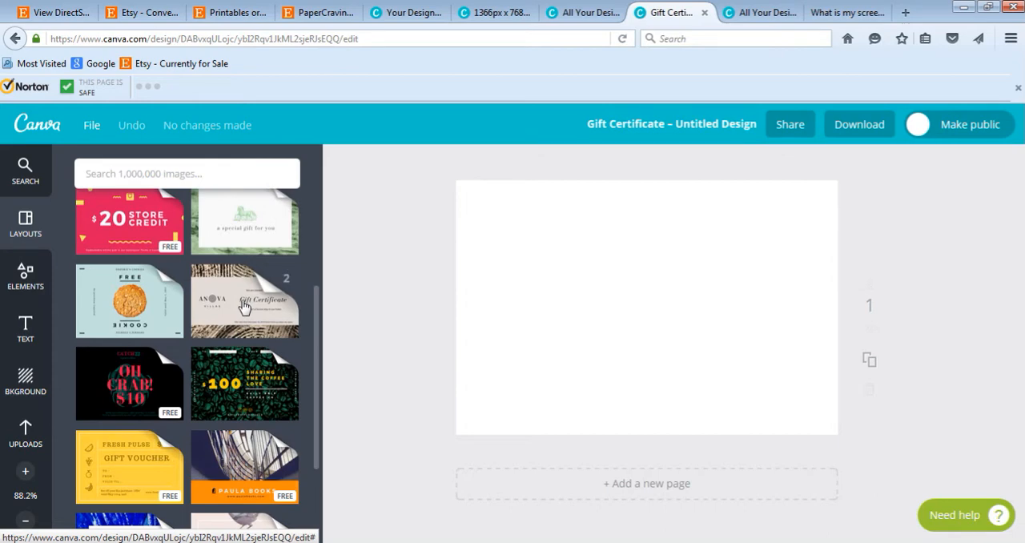
{"action": "scroll", "coordinate": [245, 307], "scroll_direction": "down", "scroll_amount": 3}
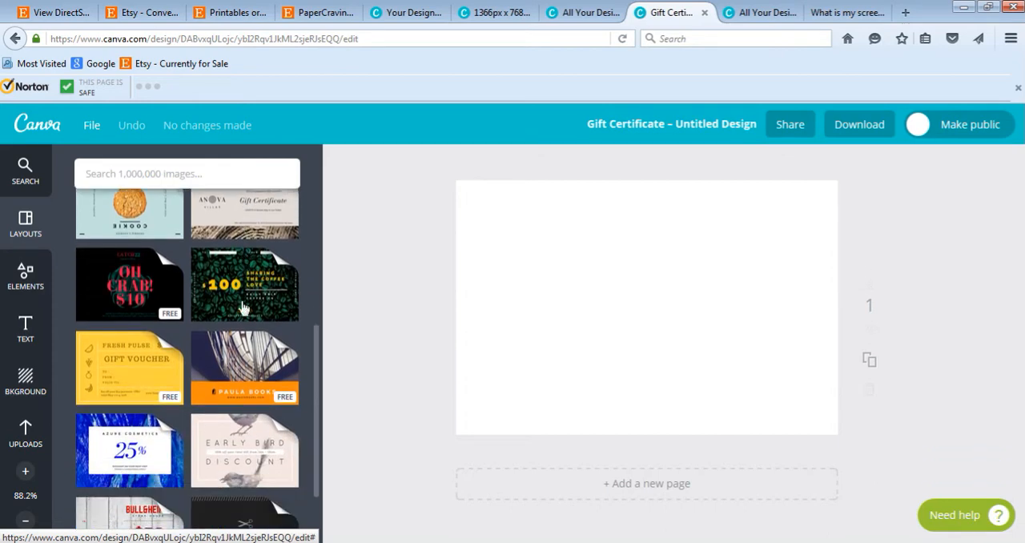
{"action": "scroll", "coordinate": [245, 306], "scroll_direction": "down", "scroll_amount": 1}
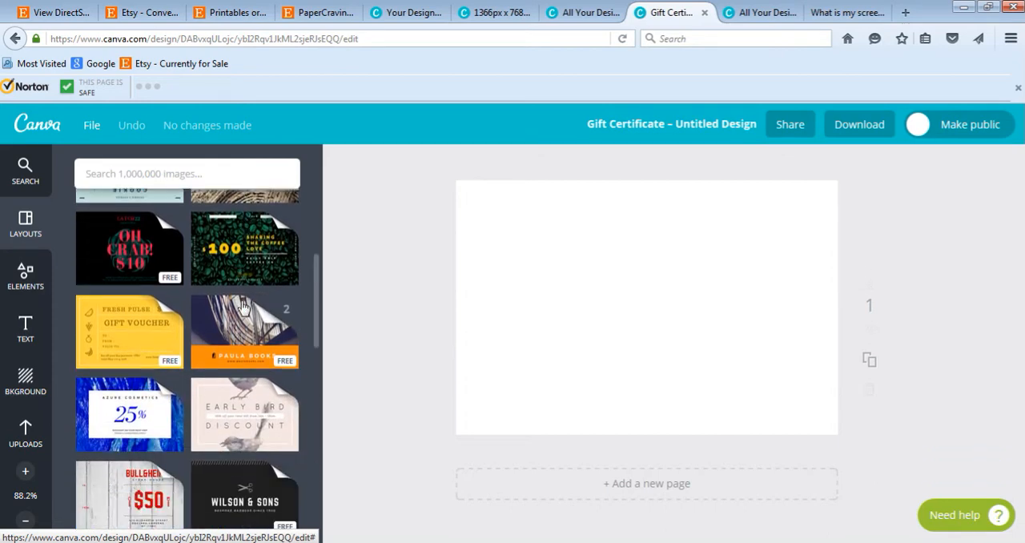
{"action": "scroll", "coordinate": [245, 307], "scroll_direction": "down", "scroll_amount": 4}
{"action": "scroll", "coordinate": [253, 309], "scroll_direction": "down", "scroll_amount": 1}
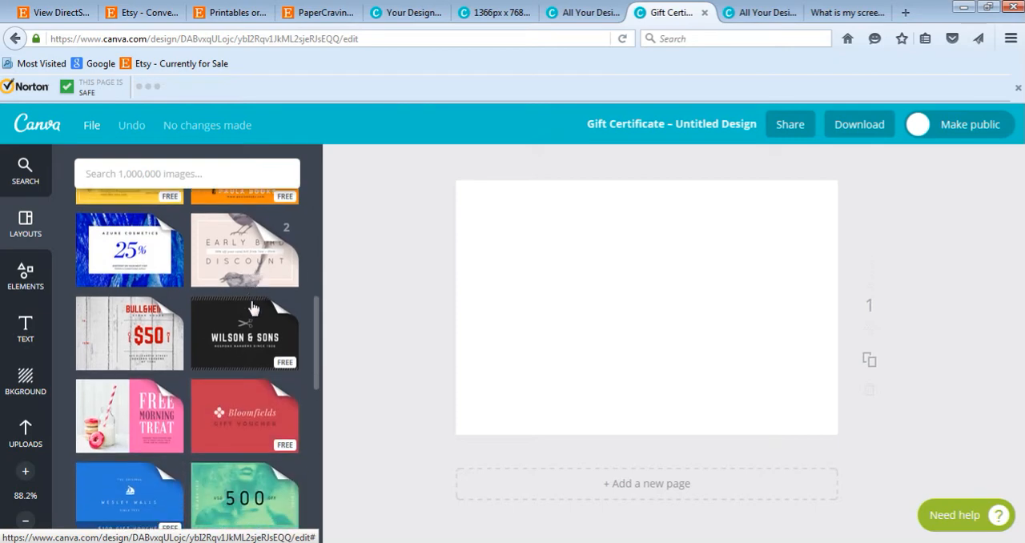
{"action": "scroll", "coordinate": [253, 309], "scroll_direction": "down", "scroll_amount": 2}
{"action": "scroll", "coordinate": [104, 358], "scroll_direction": "down", "scroll_amount": 3}
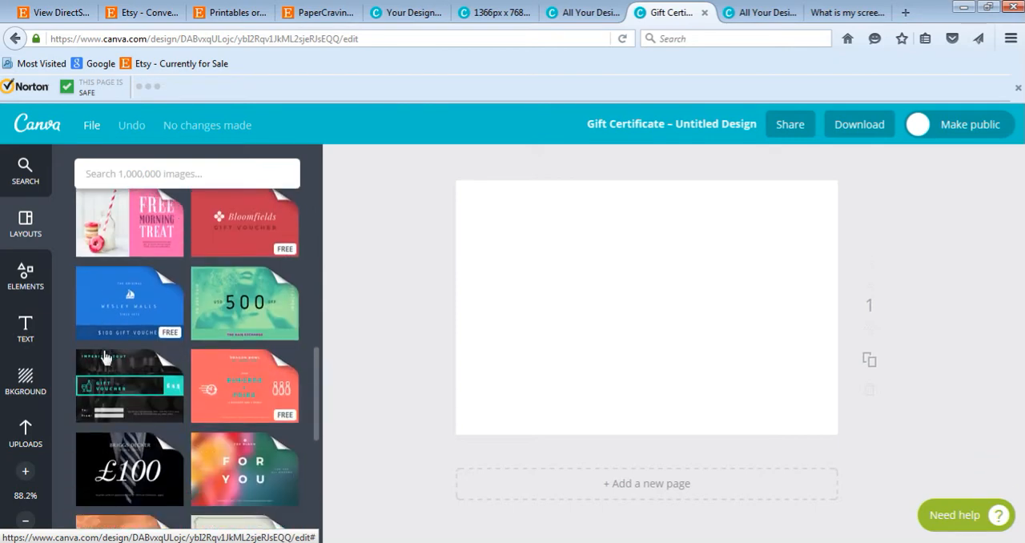
{"action": "scroll", "coordinate": [104, 358], "scroll_direction": "down", "scroll_amount": 10}
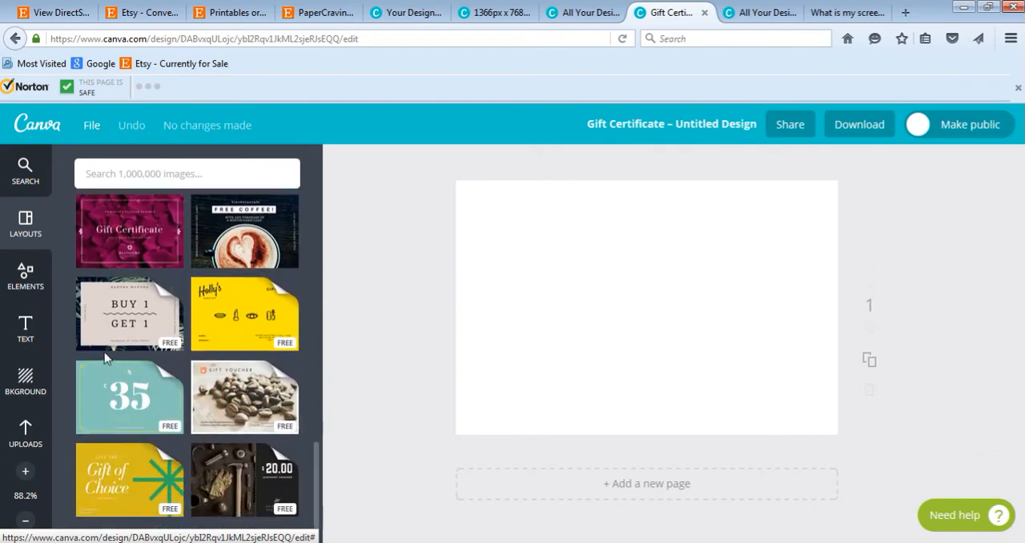
{"action": "scroll", "coordinate": [104, 358], "scroll_direction": "down", "scroll_amount": 3}
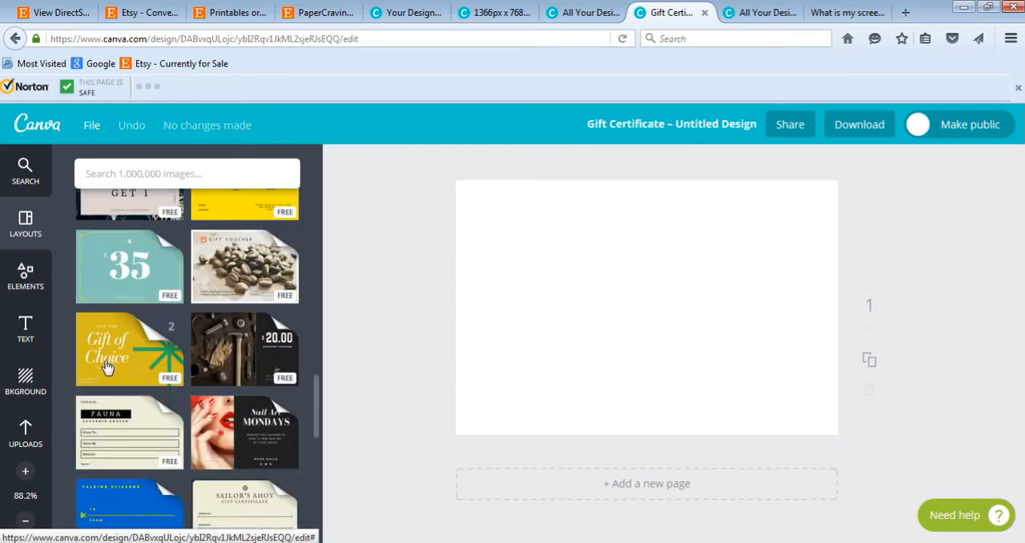
{"action": "scroll", "coordinate": [164, 385], "scroll_direction": "down", "scroll_amount": 6}
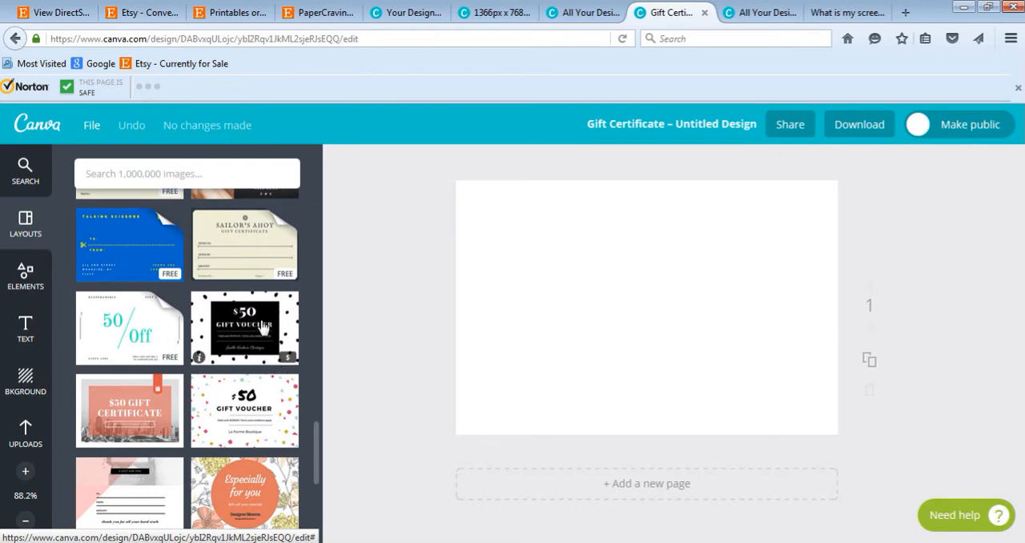
{"action": "left_click", "coordinate": [297, 321]}
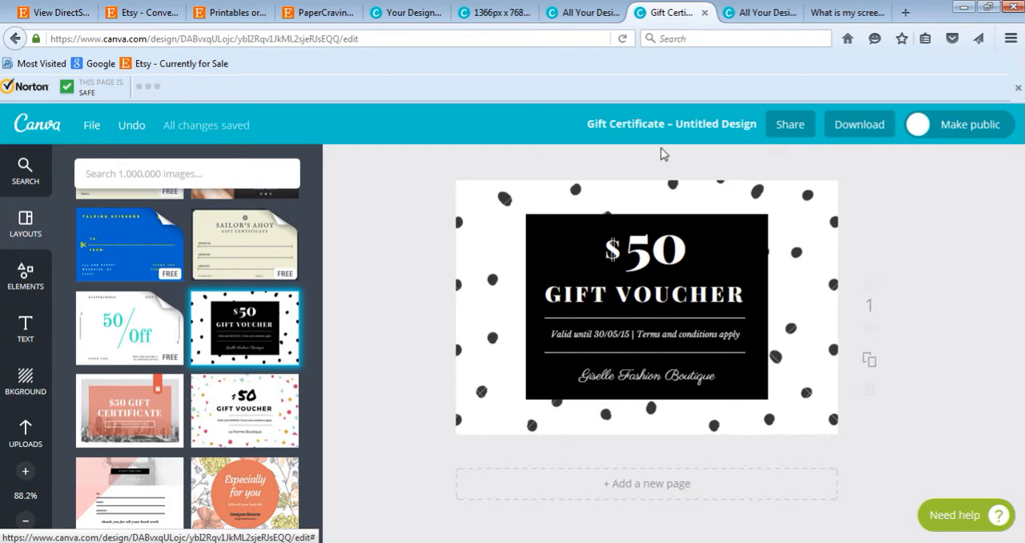
Step: Check the featured listings in the PaperCravings Etsy shop and return to the gift certificate design in Canva
{"action": "left_click", "coordinate": [321, 13]}
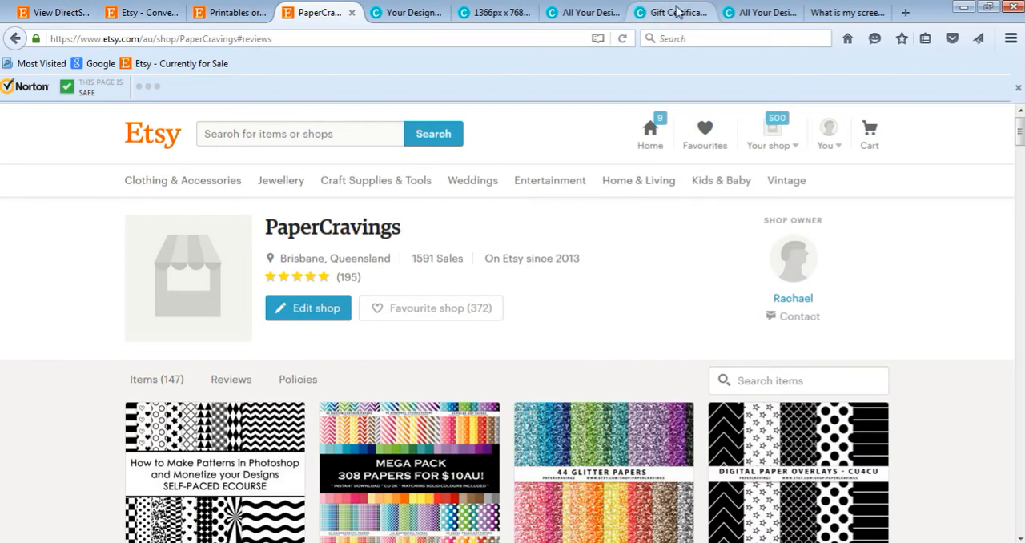
{"action": "scroll", "coordinate": [485, 224], "scroll_direction": "down", "scroll_amount": 3}
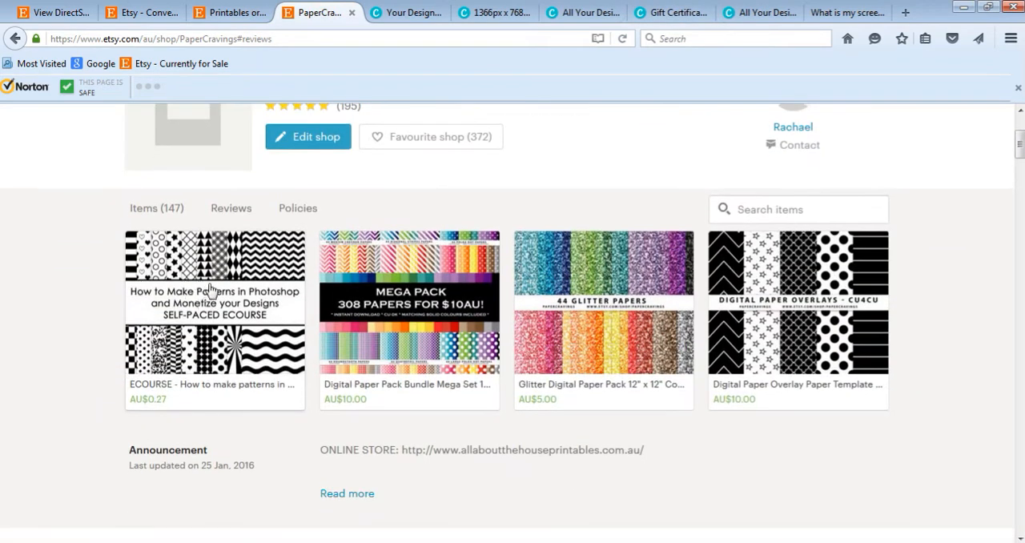
{"action": "left_click", "coordinate": [678, 13]}
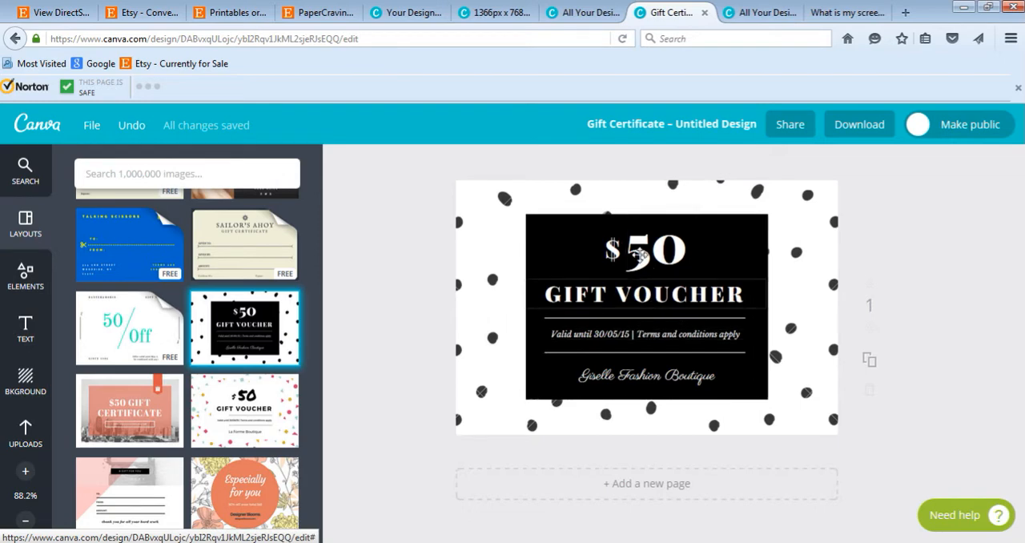
Step: Look through the other gift certificate layouts for alternative designs, and leave the voucher's shop-name text deselected
{"action": "scroll", "coordinate": [196, 365], "scroll_direction": "down", "scroll_amount": 3}
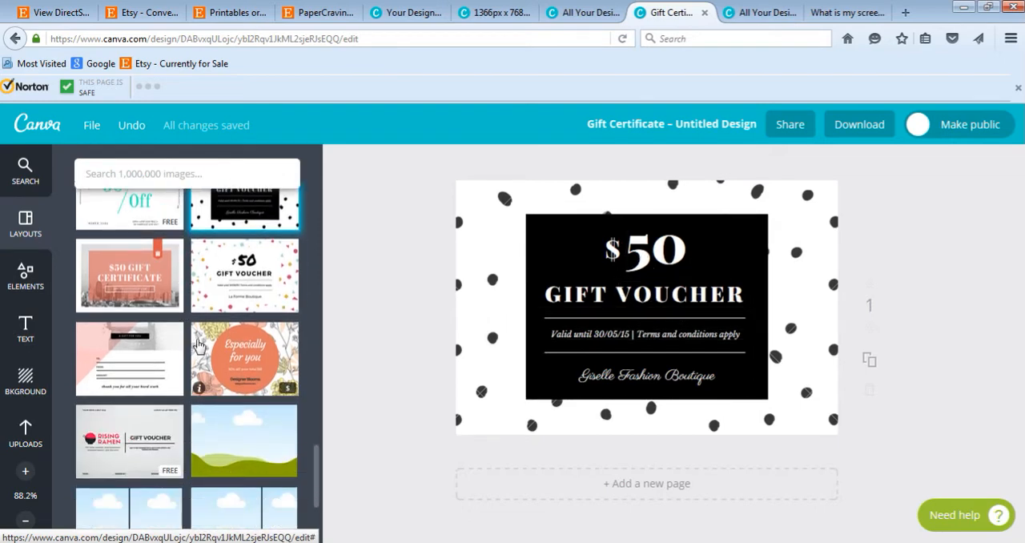
{"action": "scroll", "coordinate": [195, 354], "scroll_direction": "down", "scroll_amount": 3}
{"action": "scroll", "coordinate": [148, 340], "scroll_direction": "down", "scroll_amount": 10}
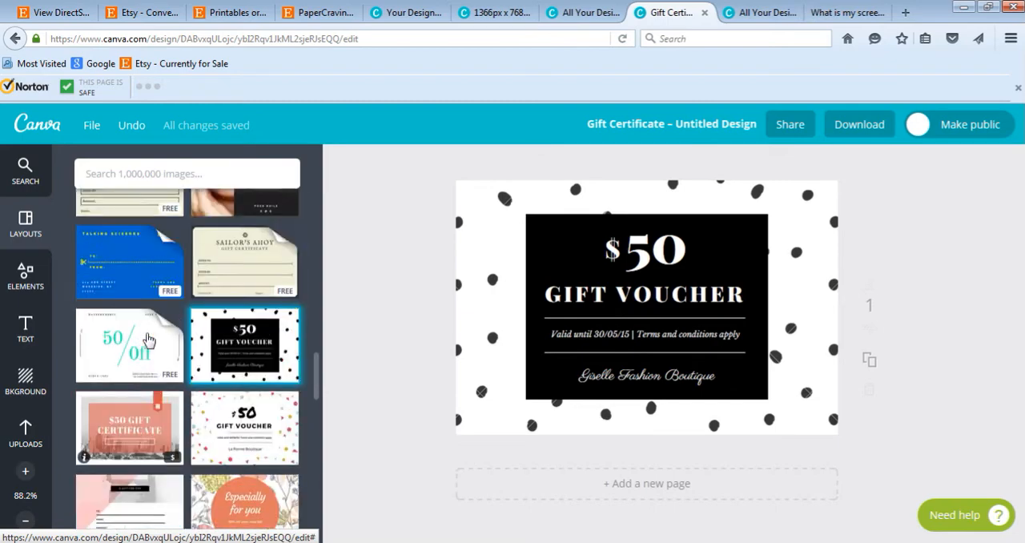
{"action": "scroll", "coordinate": [144, 339], "scroll_direction": "up", "scroll_amount": 10}
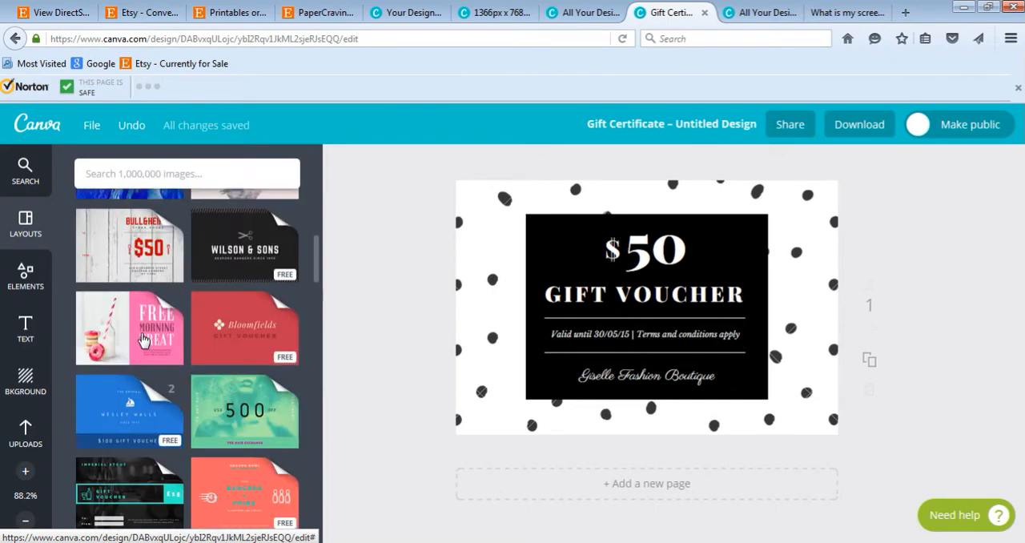
{"action": "scroll", "coordinate": [147, 340], "scroll_direction": "up", "scroll_amount": 2}
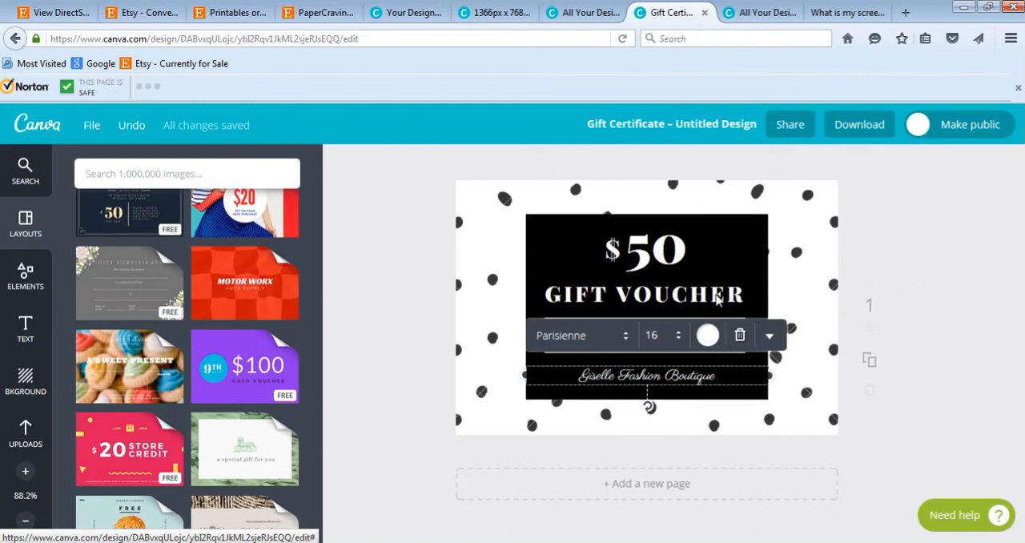
{"action": "left_click", "coordinate": [789, 327]}
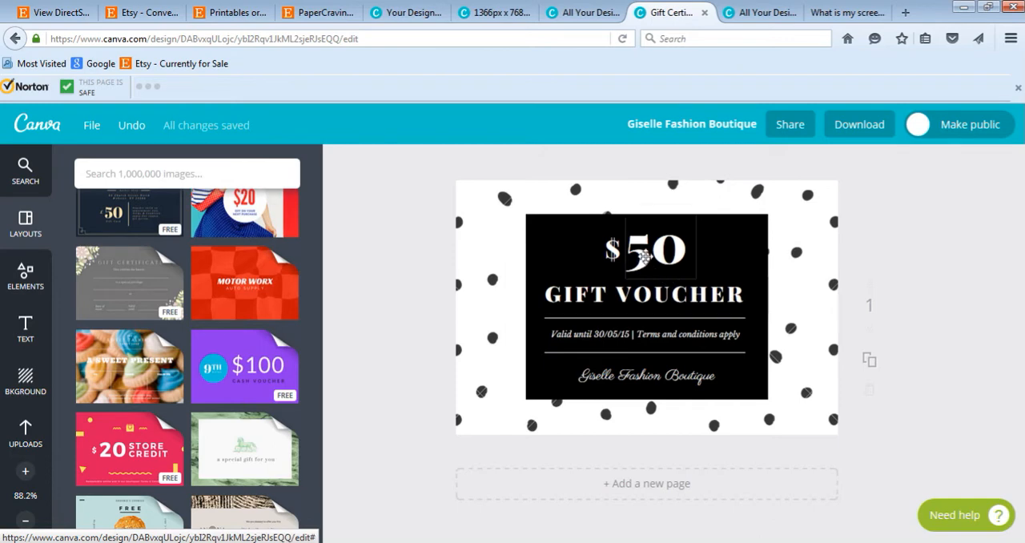
Step: Replace the number in the voucher's dollar amount with 10
{"action": "left_click", "coordinate": [632, 257]}
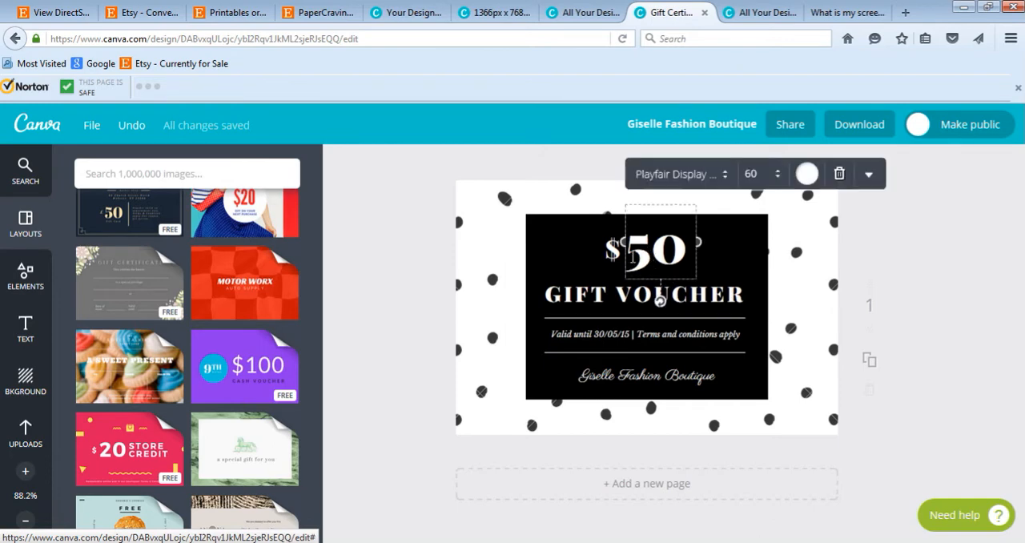
{"action": "key", "text": "ctrl+a"}
{"action": "type", "text": "10"}
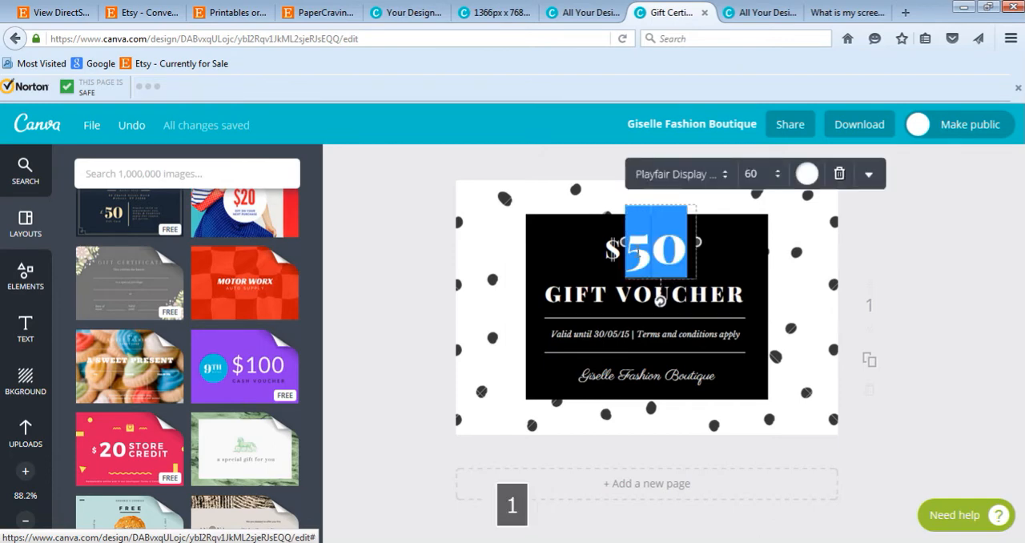
{"action": "type", "text": "%"}
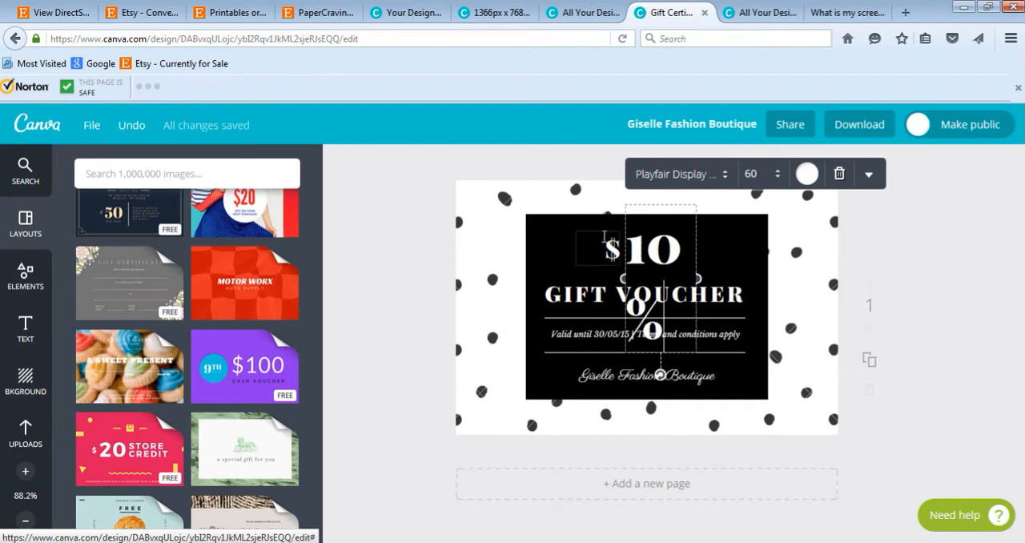
Step: Add a percent sign after the 10 and delete the separate dollar sign beside it
{"action": "left_click", "coordinate": [606, 240]}
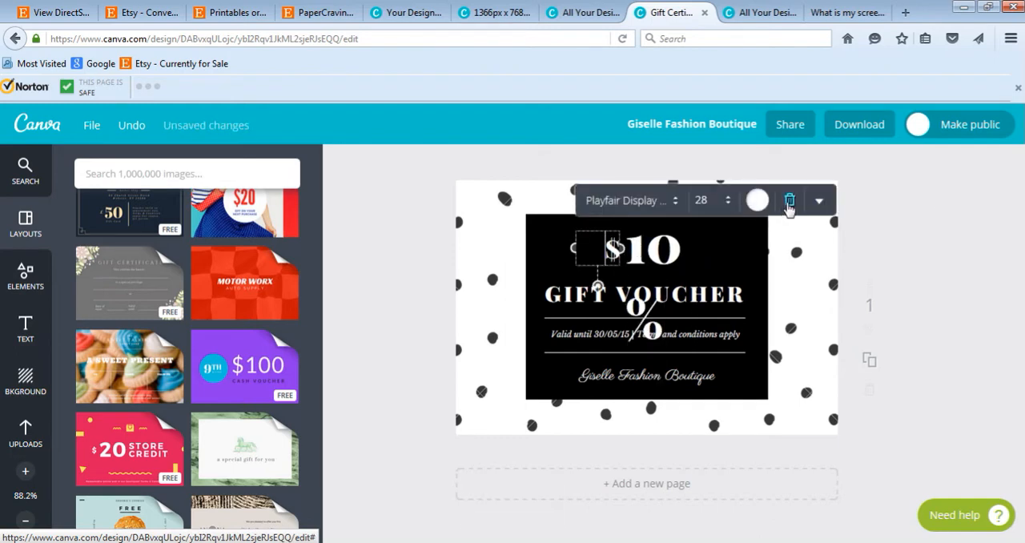
{"action": "left_click", "coordinate": [790, 203]}
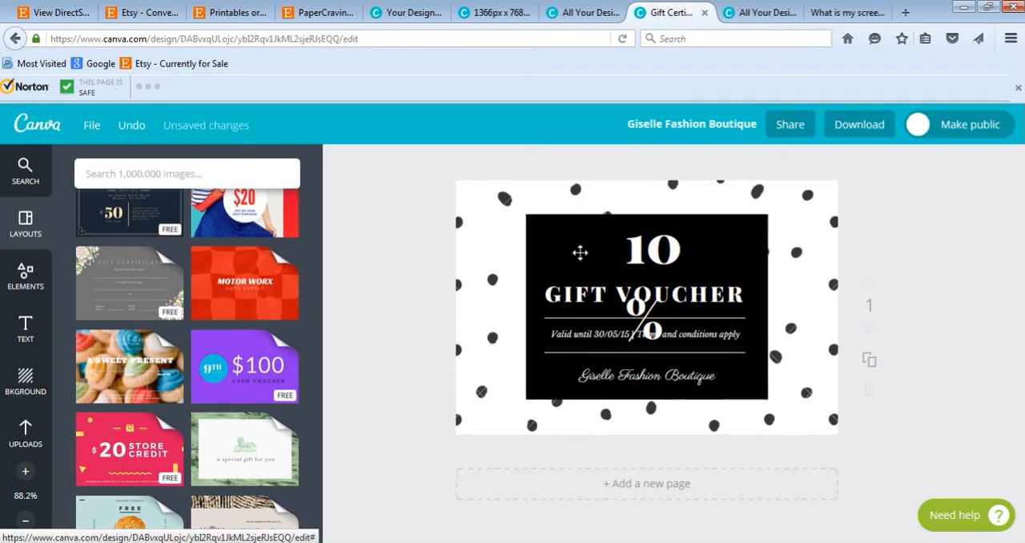
Step: Adjust the discount text box so that 10% fits on one line, centred above the GIFT VOUCHER heading
{"action": "left_click", "coordinate": [698, 305]}
{"action": "left_click_drag", "start_coordinate": [697, 279], "coordinate": [647, 258]}
{"action": "left_click", "coordinate": [851, 273]}
Step: Replace the GIFT VOUCHER heading with "Minimum Spend $10"
{"action": "left_click", "coordinate": [689, 296]}
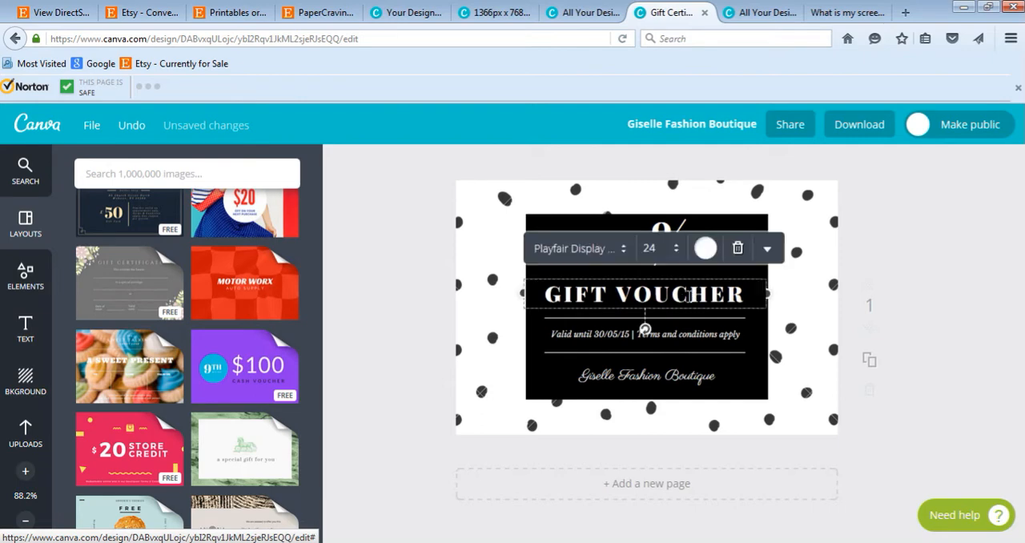
{"action": "key", "text": "ctrl+a"}
{"action": "type", "text": "min"}
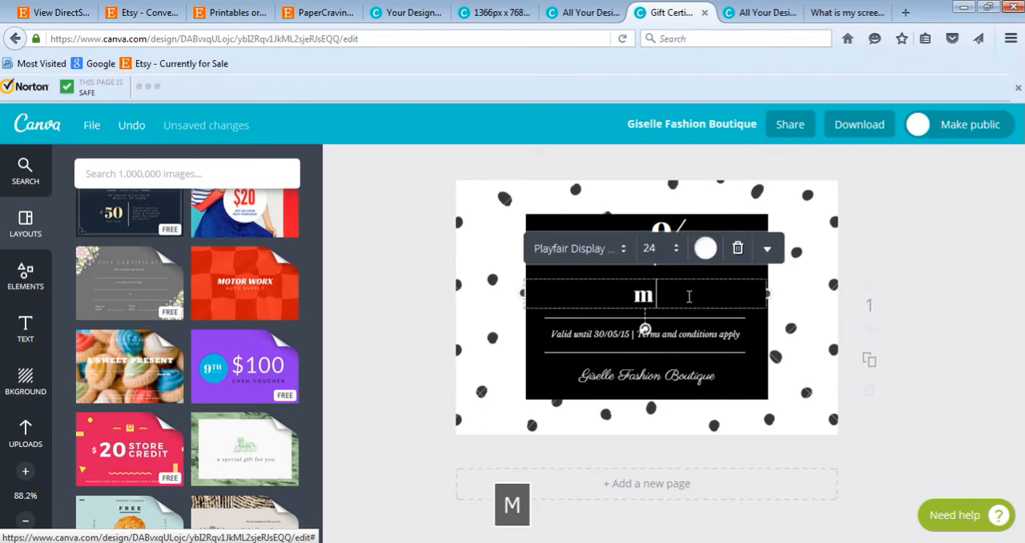
{"action": "key", "text": "BackSpace"}
{"action": "key", "text": "BackSpace"}
{"action": "key", "text": "BackSpace"}
{"action": "type", "text": "Mi"}
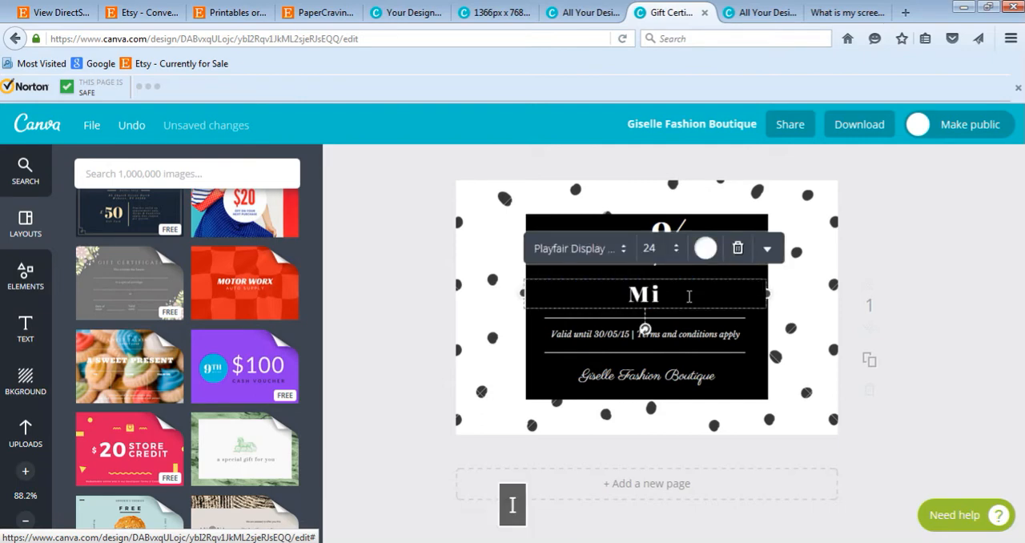
{"action": "type", "text": "nimum "}
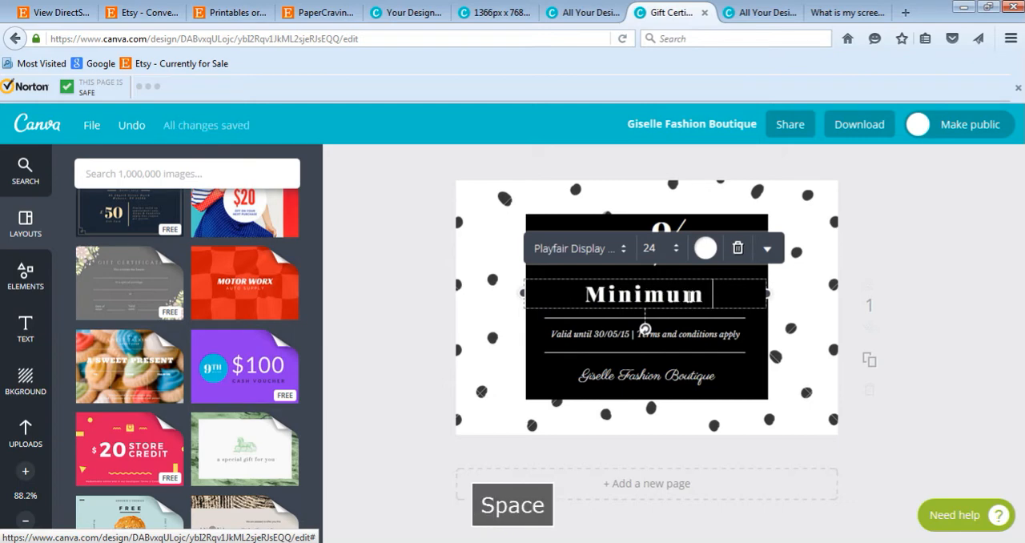
{"action": "type", "text": "Spend $10"}
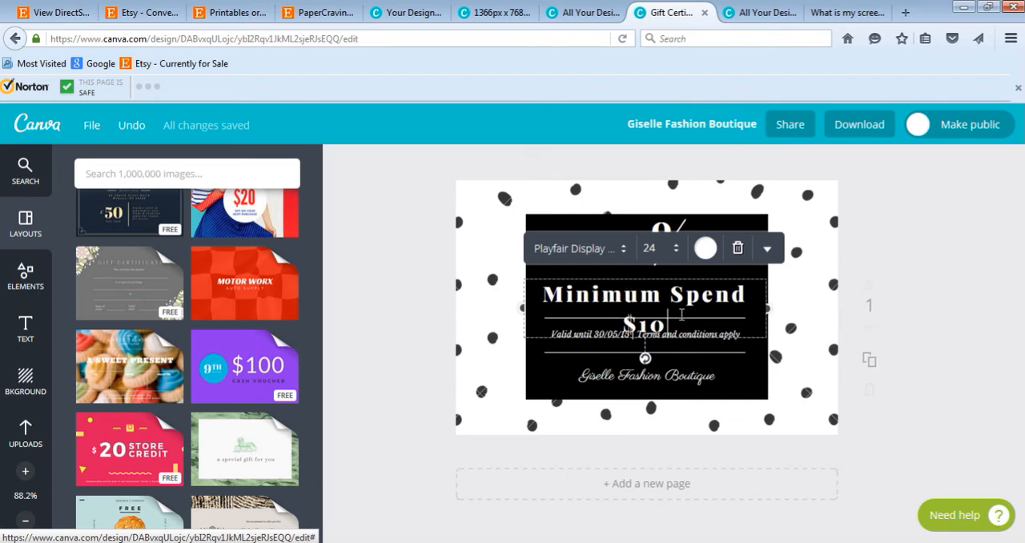
Step: Set the font size of the minimum spend heading to 20 and deselect it
{"action": "key", "text": "ctrl+a"}
{"action": "left_click", "coordinate": [653, 249]}
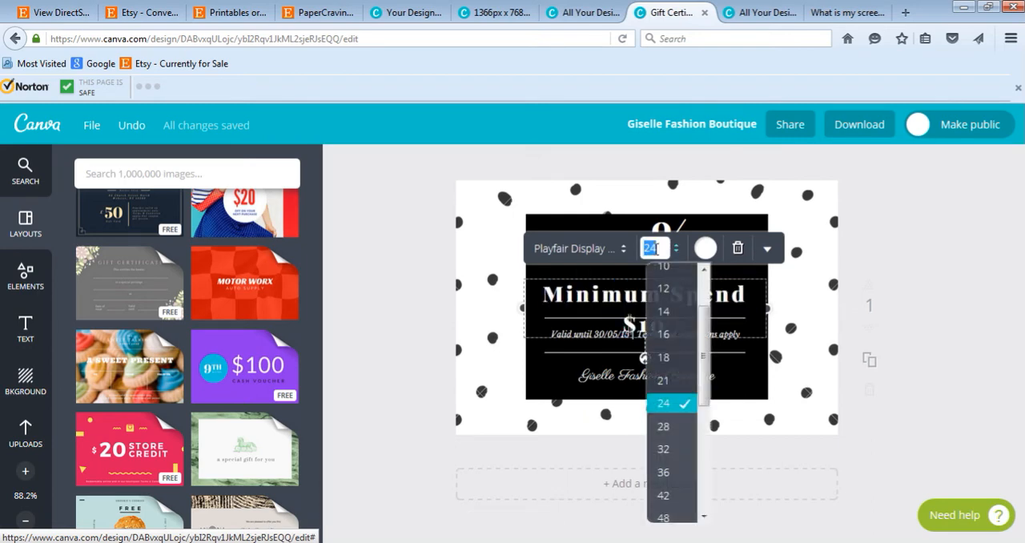
{"action": "type", "text": "20"}
{"action": "key", "text": "Return"}
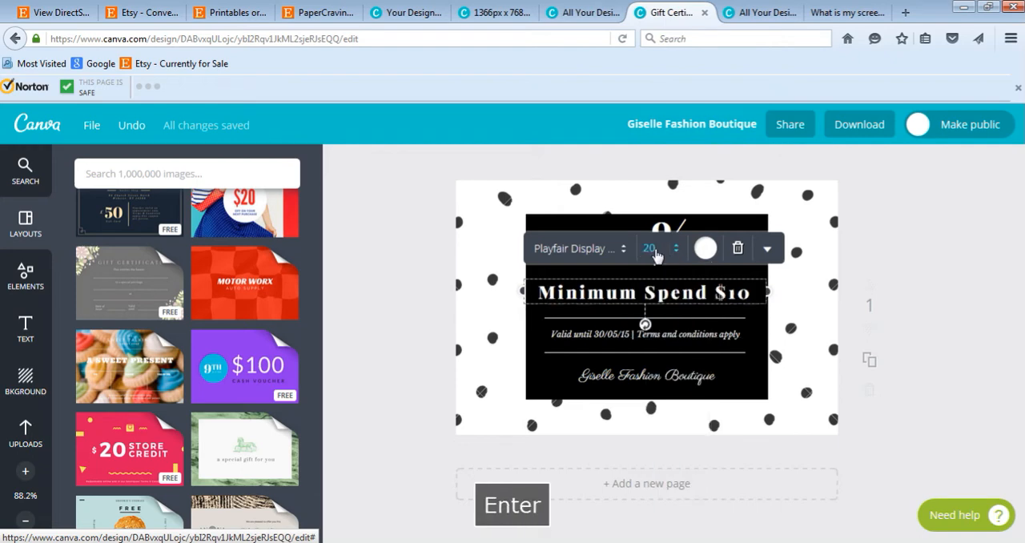
{"action": "left_click", "coordinate": [958, 230]}
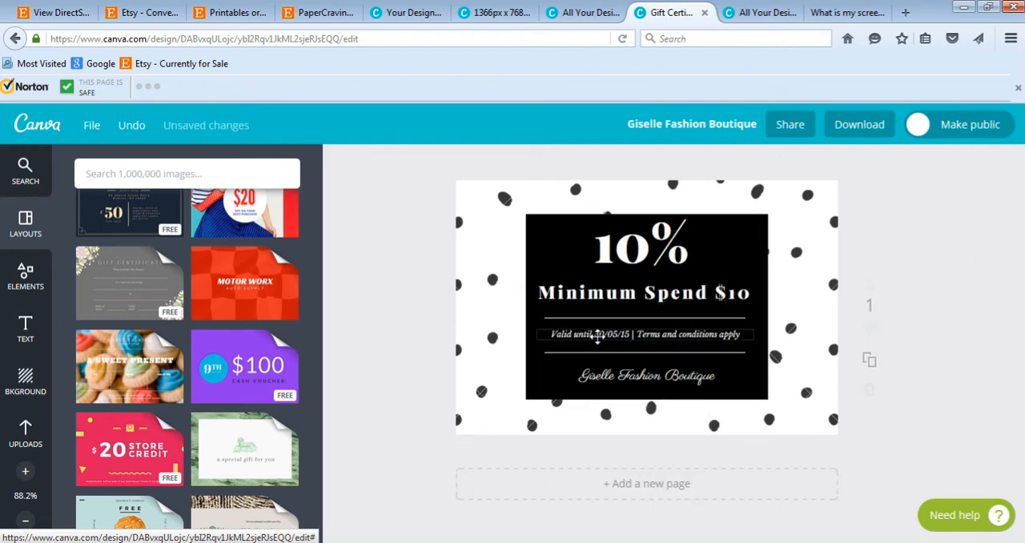
Step: Change the year in the voucher's valid-until date to 16
{"action": "left_click", "coordinate": [628, 333]}
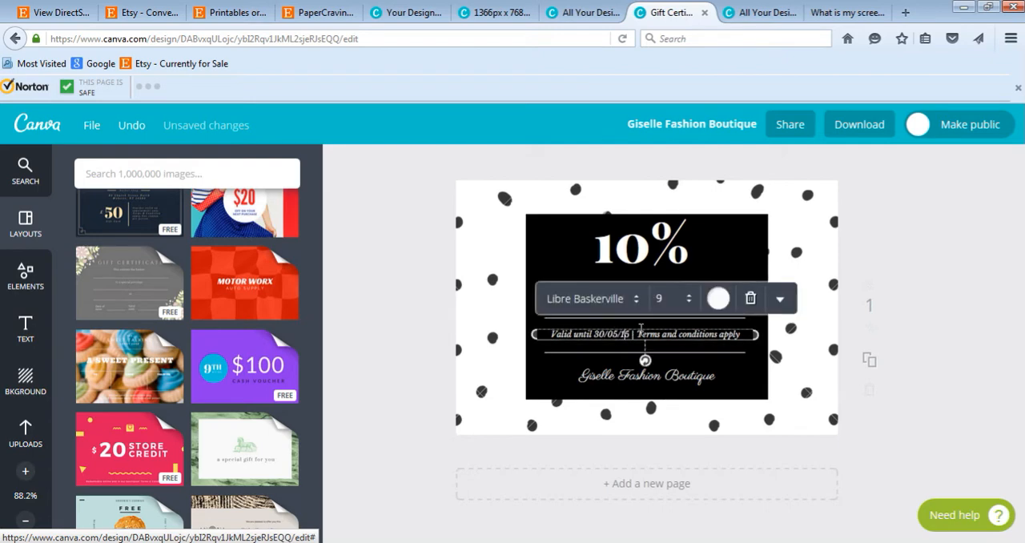
{"action": "key", "text": "Delete"}
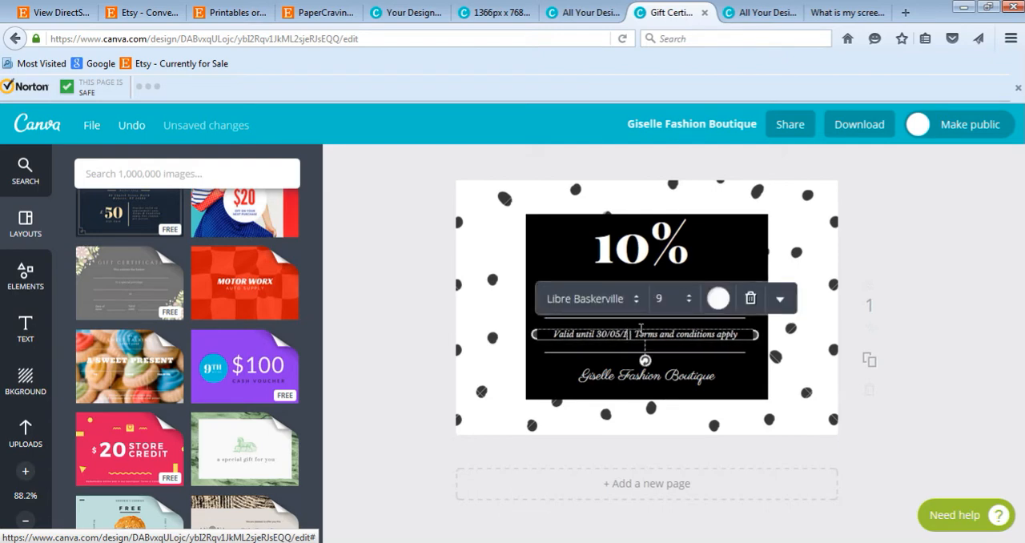
{"action": "type", "text": "6"}
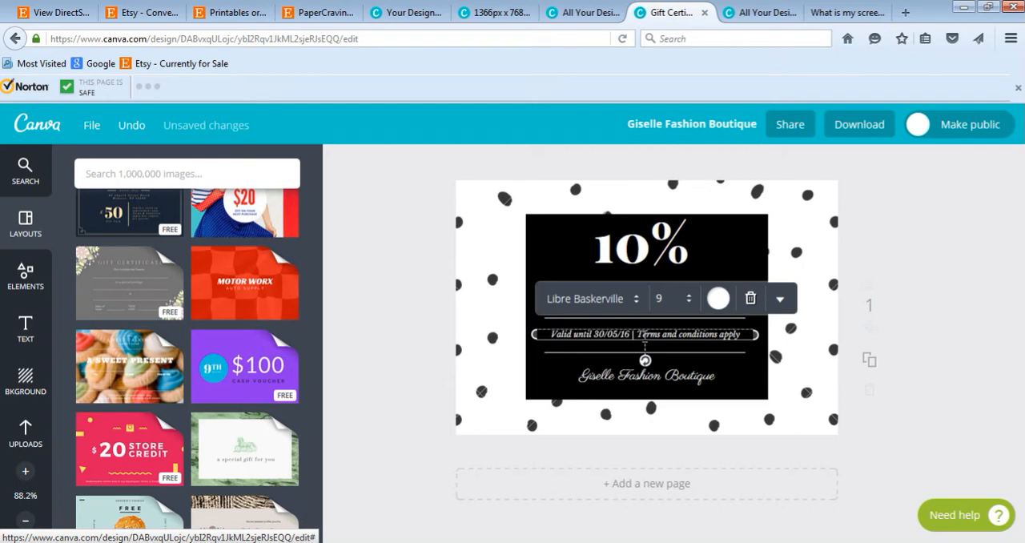
Step: Replace "Terms and conditions apply" in the validity line with "One Use Only"
{"action": "left_click_drag", "start_coordinate": [638, 334], "coordinate": [740, 337]}
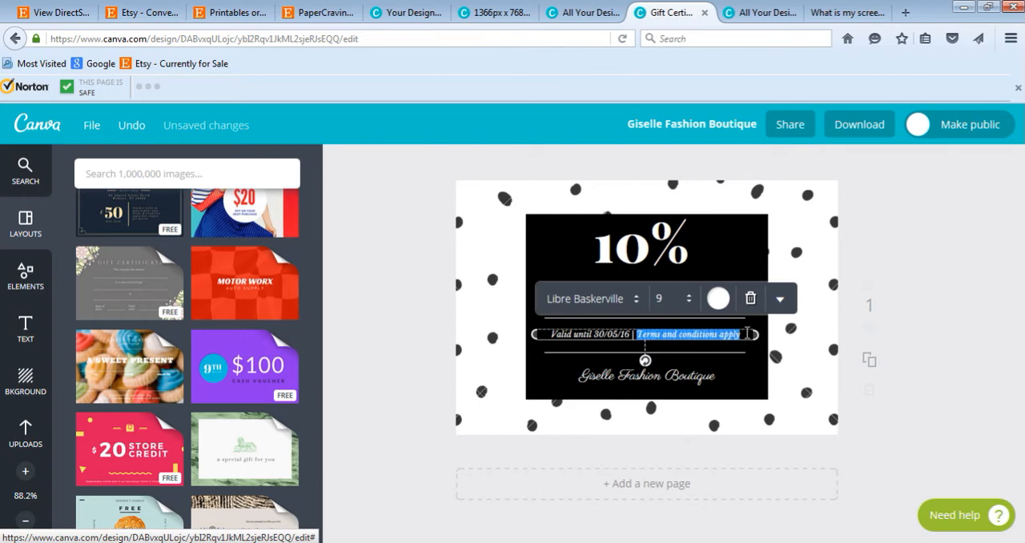
{"action": "type", "text": "One Ti"}
{"action": "key", "text": "BackSpace"}
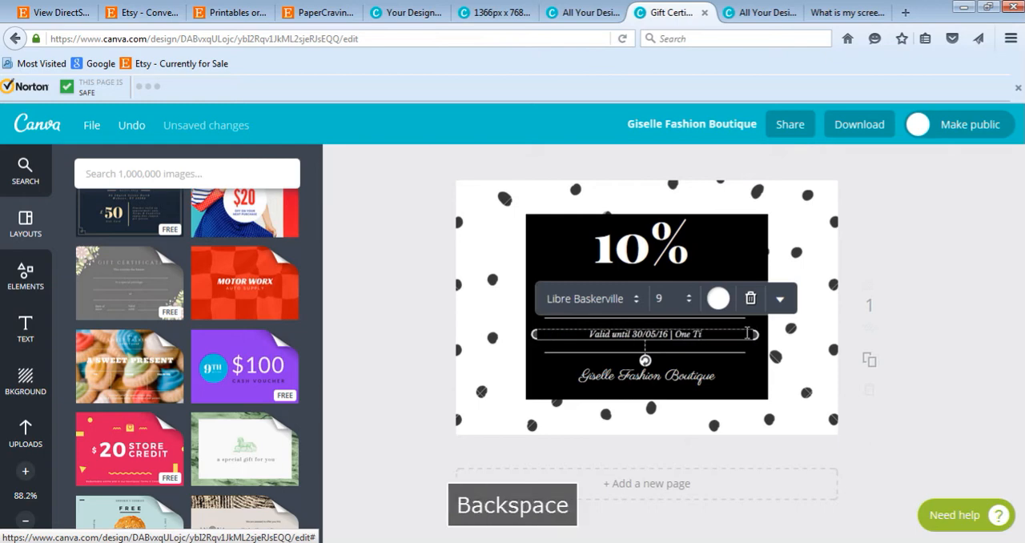
{"action": "key", "text": "BackSpace"}
{"action": "key", "text": "BackSpace"}
{"action": "type", "text": "Use On"}
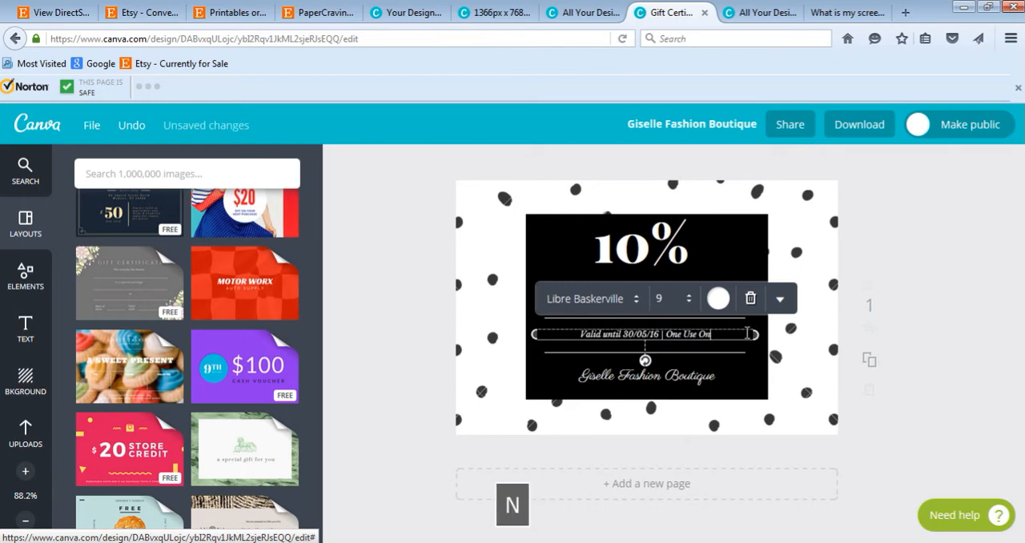
{"action": "type", "text": "ly"}
Step: Reword the condition after the valid-until date as "Can be used one time only"
{"action": "mouse_move", "coordinate": [665, 334]}
{"action": "left_mouse_down"}
{"action": "mouse_move", "coordinate": [742, 341]}
{"action": "mouse_move", "coordinate": [677, 338]}
{"action": "left_mouse_up"}
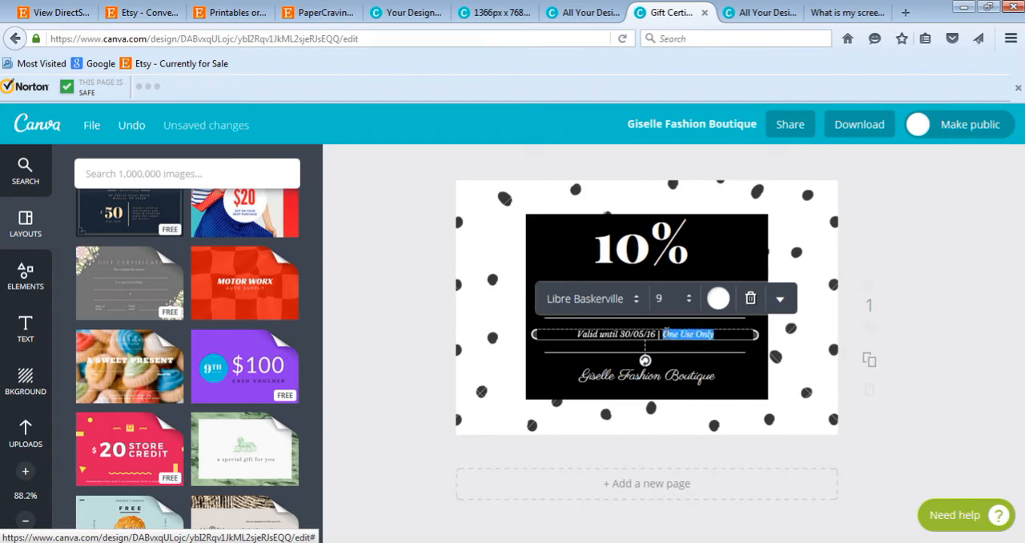
{"action": "type", "text": "Can"}
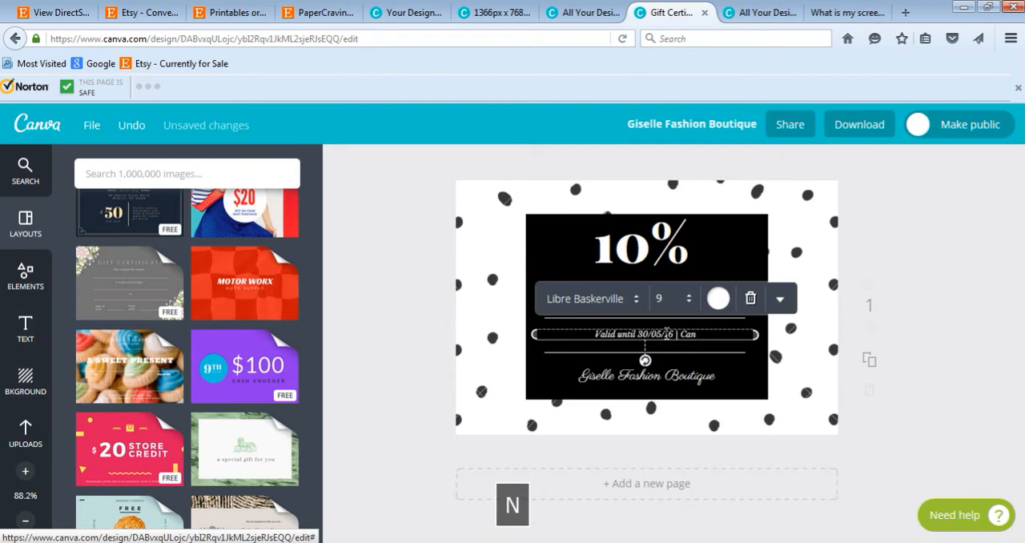
{"action": "type", "text": " be us"}
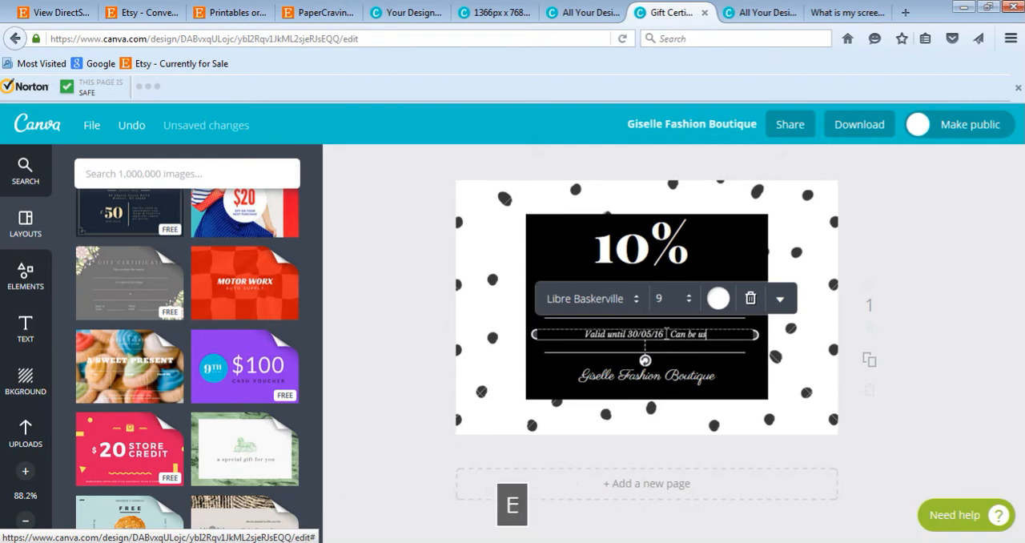
{"action": "type", "text": "ed one time"}
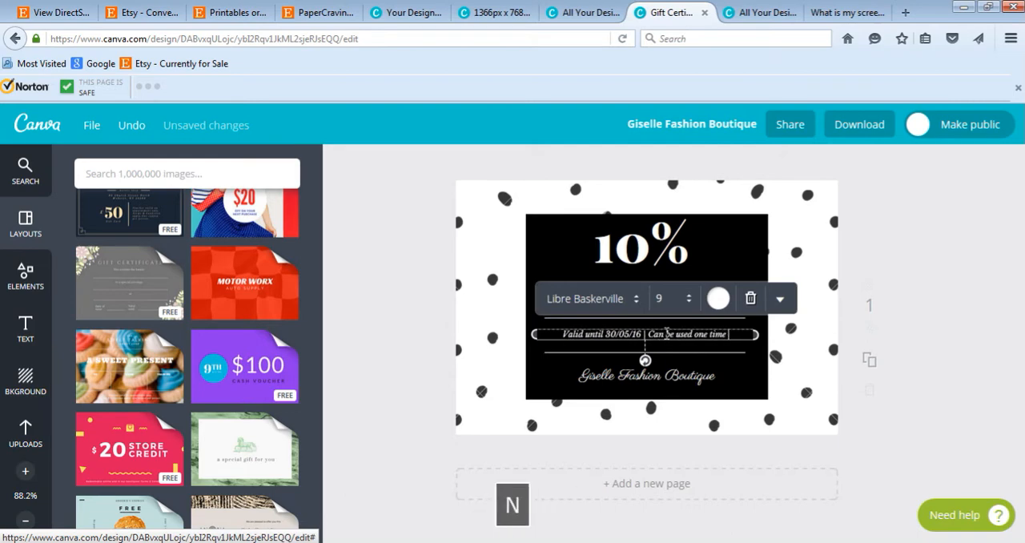
{"action": "type", "text": " only"}
Step: Replace the Giselle Fashion Boutique text on the voucher with "Your Shop Name"
{"action": "left_click", "coordinate": [683, 375]}
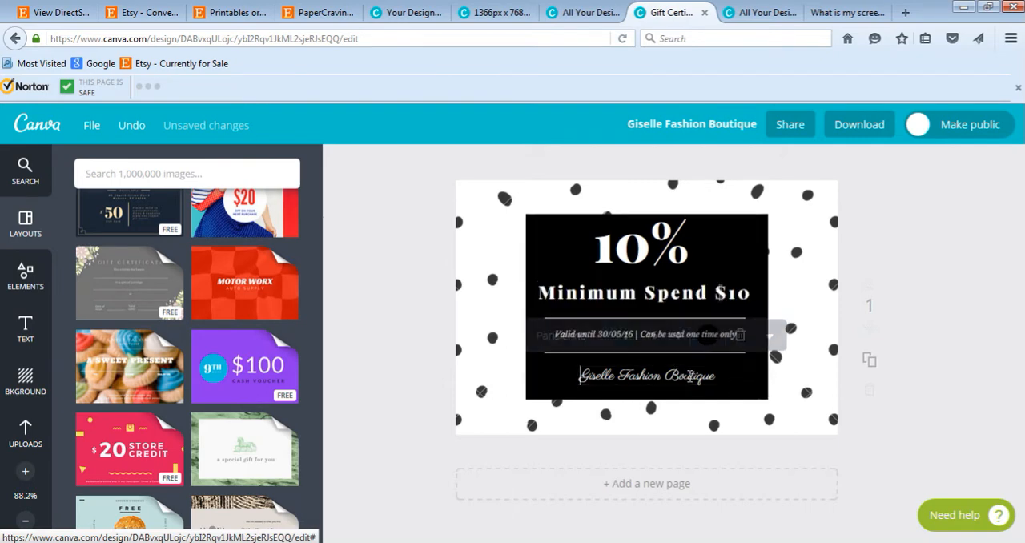
{"action": "key", "text": "ctrl+a"}
{"action": "type", "text": "Yo"}
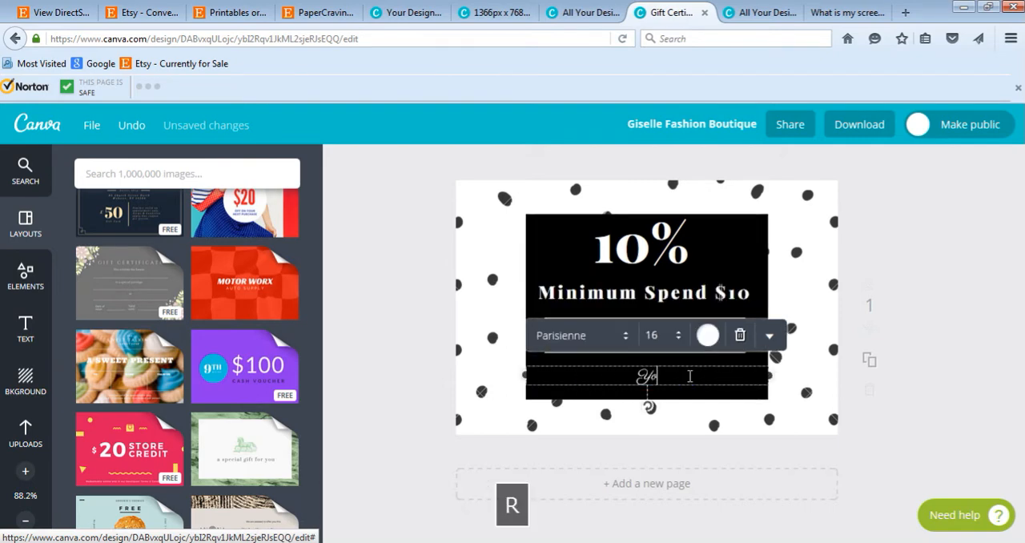
{"action": "type", "text": "ur Shop Name"}
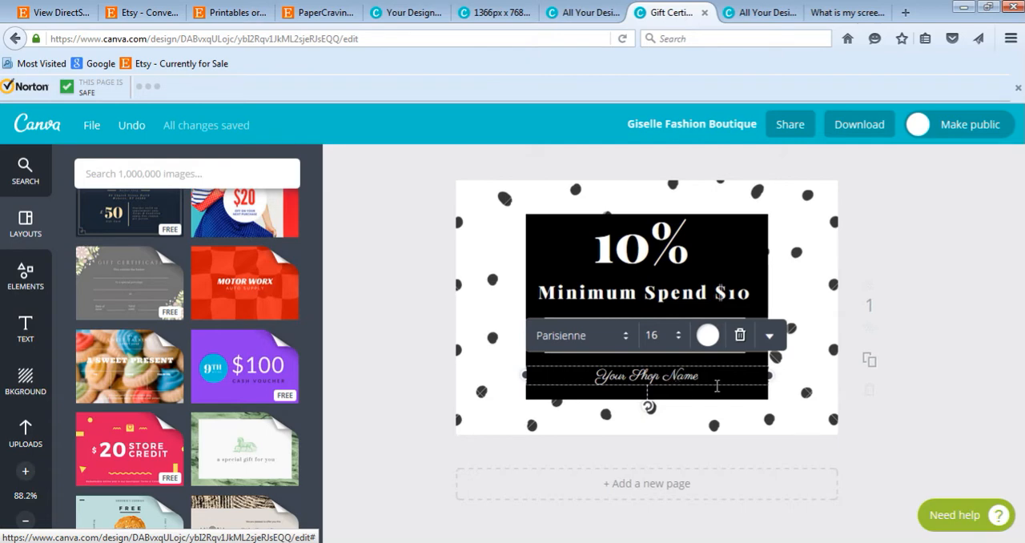
Step: Change the font of the "Your Shop Name" text to Oswald
{"action": "key", "text": "ctrl+a"}
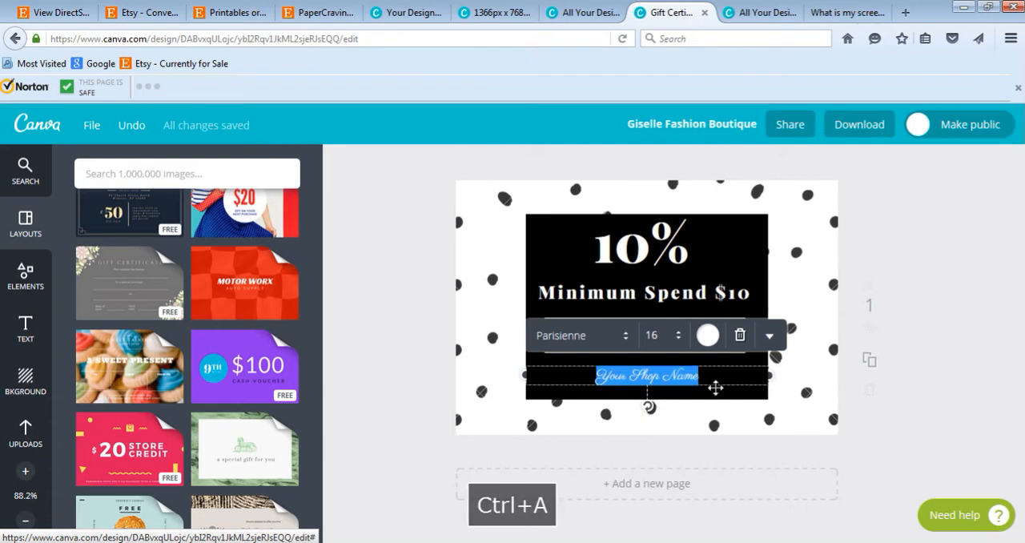
{"action": "left_click", "coordinate": [616, 340]}
{"action": "scroll", "coordinate": [669, 347], "scroll_direction": "down", "scroll_amount": 3}
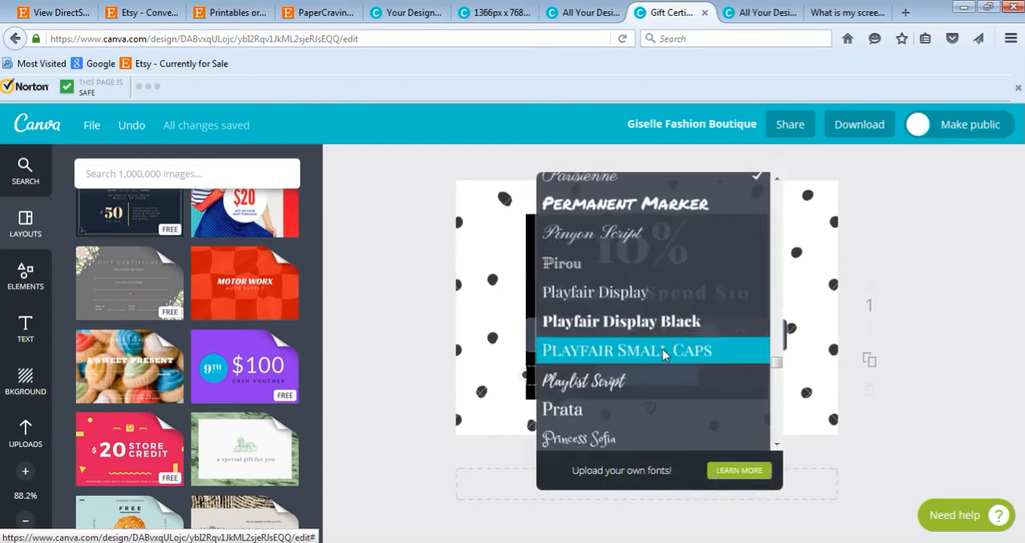
{"action": "scroll", "coordinate": [664, 354], "scroll_direction": "up", "scroll_amount": 3}
{"action": "scroll", "coordinate": [664, 354], "scroll_direction": "up", "scroll_amount": 2}
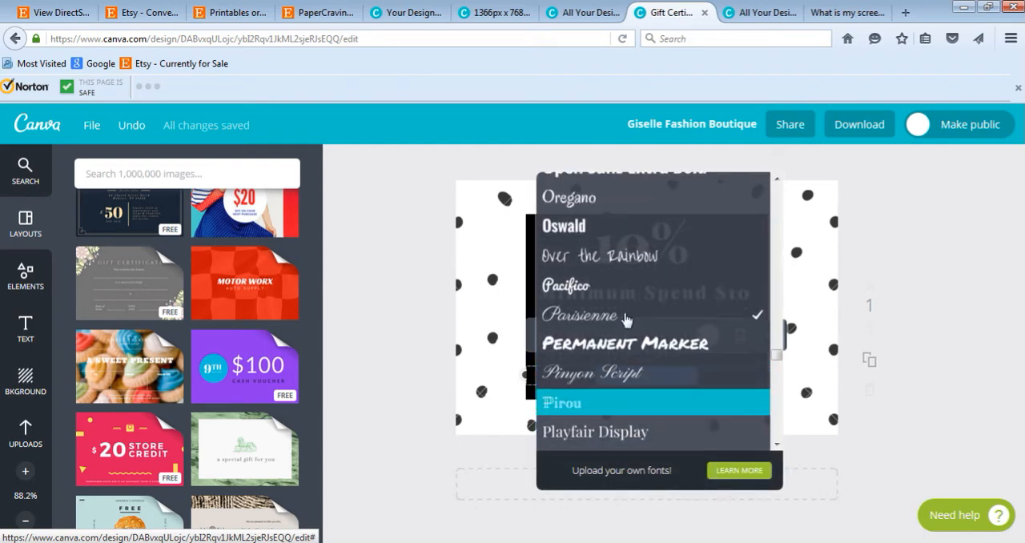
{"action": "left_click", "coordinate": [583, 244]}
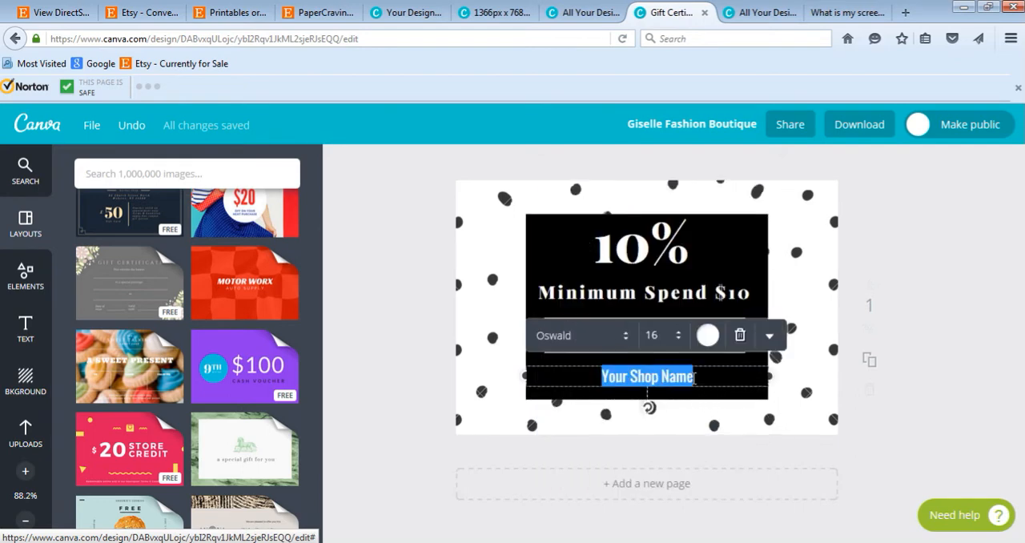
Step: Add a second line reading "YourshopUrl" below the shop name
{"action": "left_click", "coordinate": [726, 379]}
{"action": "key", "text": "Return"}
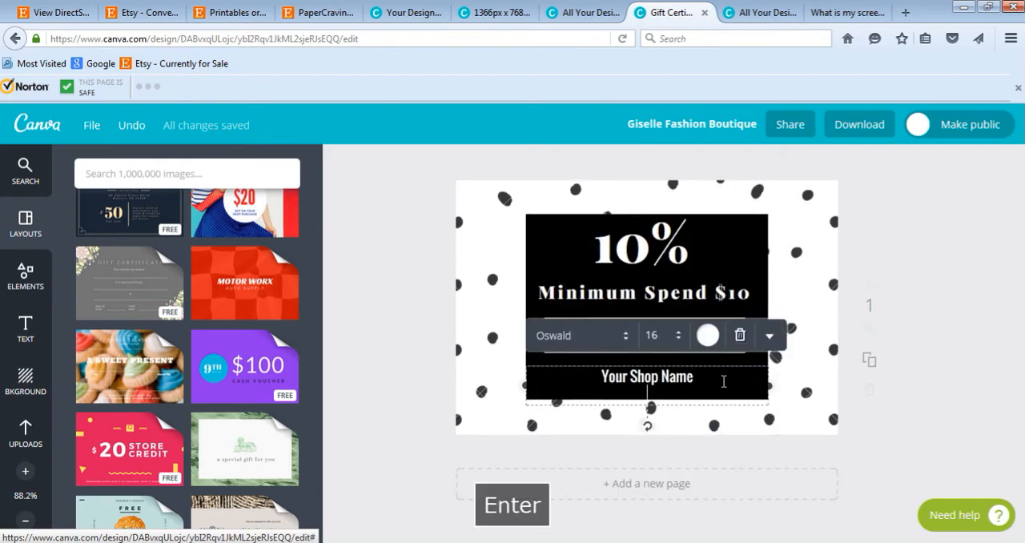
{"action": "type", "text": "Your"}
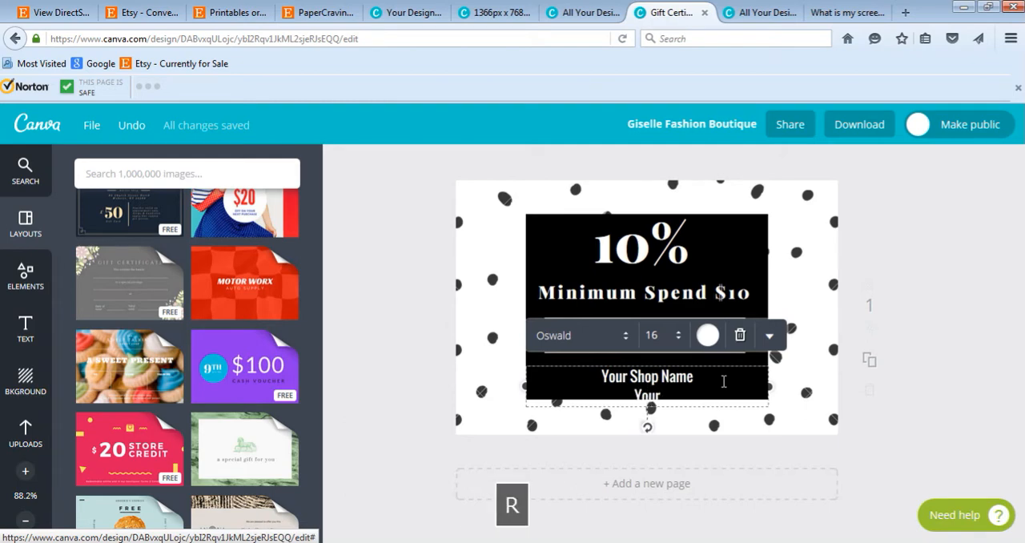
{"action": "type", "text": "shopUrl"}
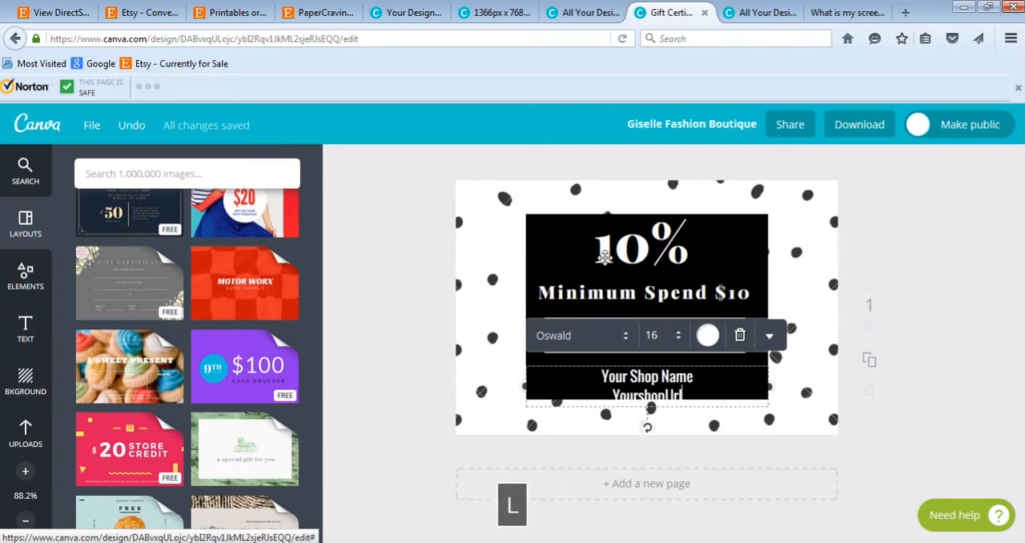
Step: Replace the "YourshopUrl" placeholder with the web address copied from the PaperCravings Etsy shop page
{"action": "left_click", "coordinate": [314, 11]}
{"action": "left_click", "coordinate": [292, 39]}
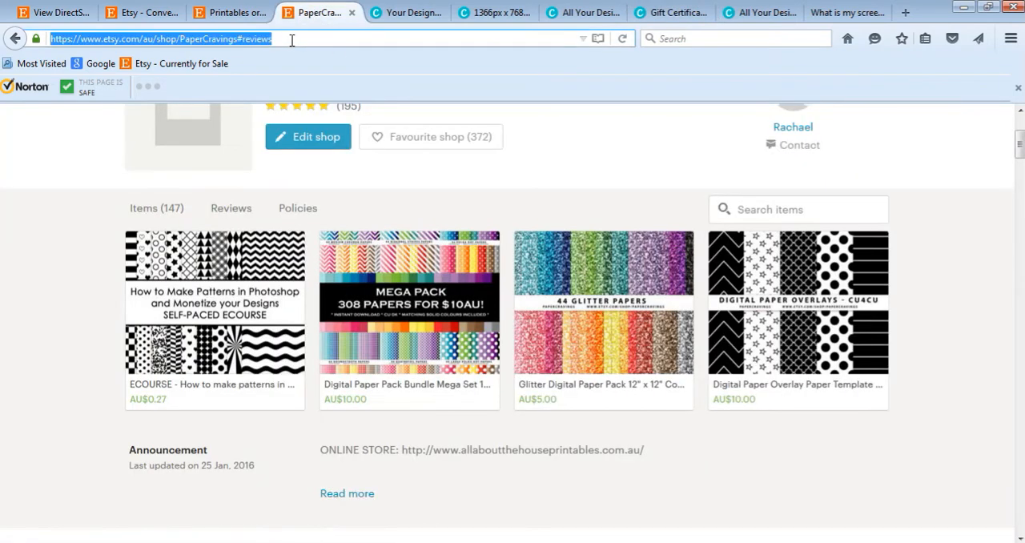
{"action": "key", "text": "ctrl+c"}
{"action": "left_click", "coordinate": [639, 14]}
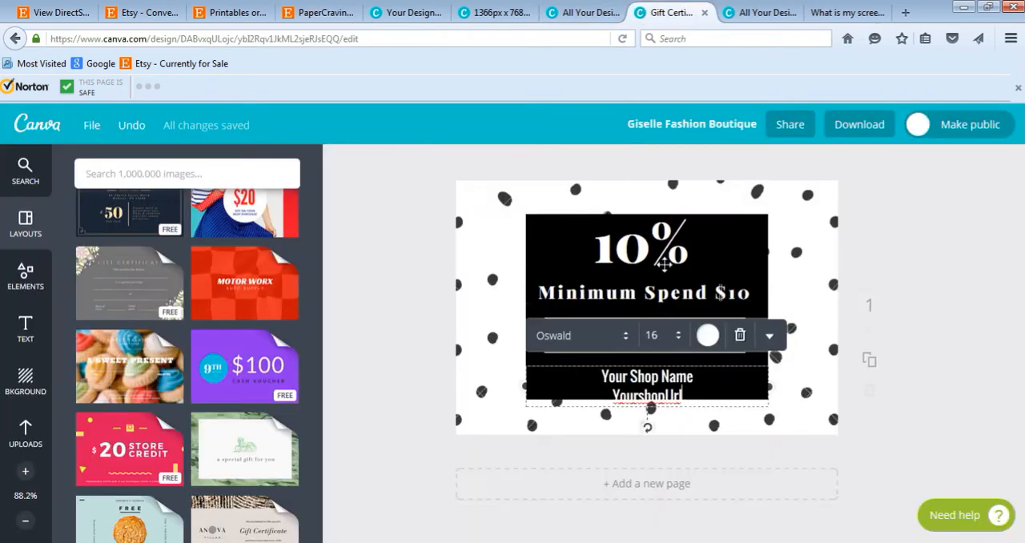
{"action": "key", "text": "ctrl+v"}
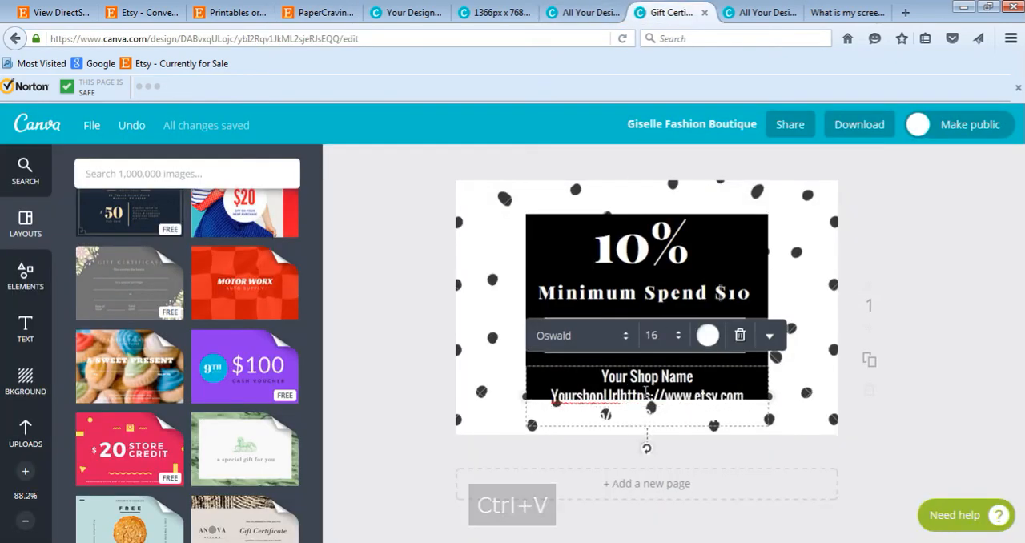
{"action": "left_click_drag", "start_coordinate": [620, 395], "coordinate": [541, 393]}
{"action": "key", "text": "BackSpace"}
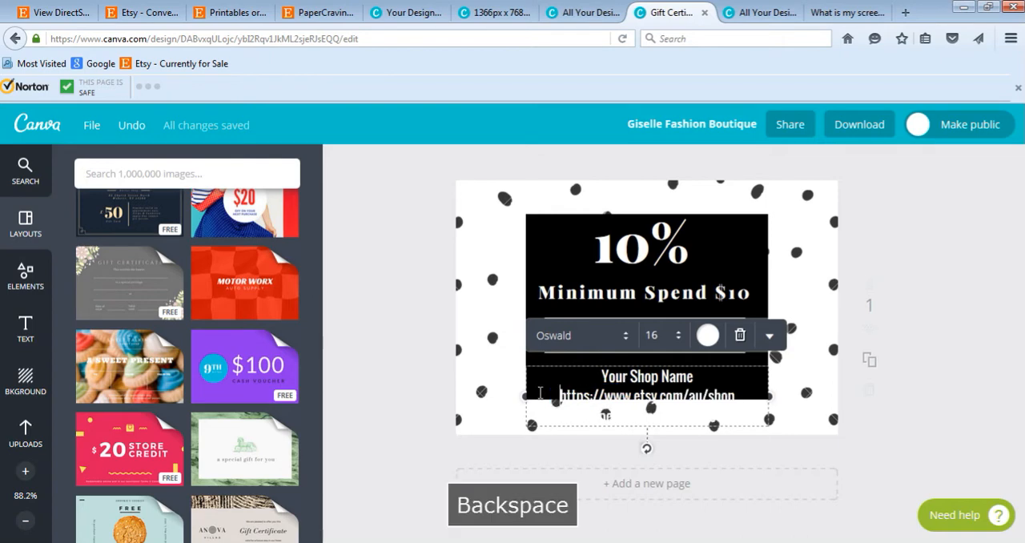
Step: Reduce the font size of the shop name and shop URL text to 10
{"action": "key", "text": "ctrl+a"}
{"action": "left_click", "coordinate": [653, 335]}
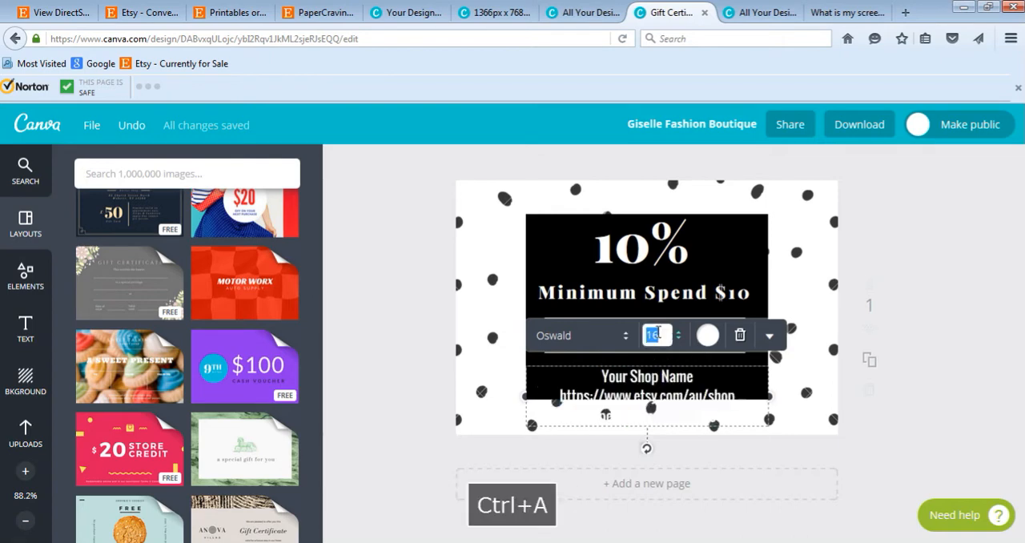
{"action": "type", "text": "14"}
{"action": "key", "text": "Return"}
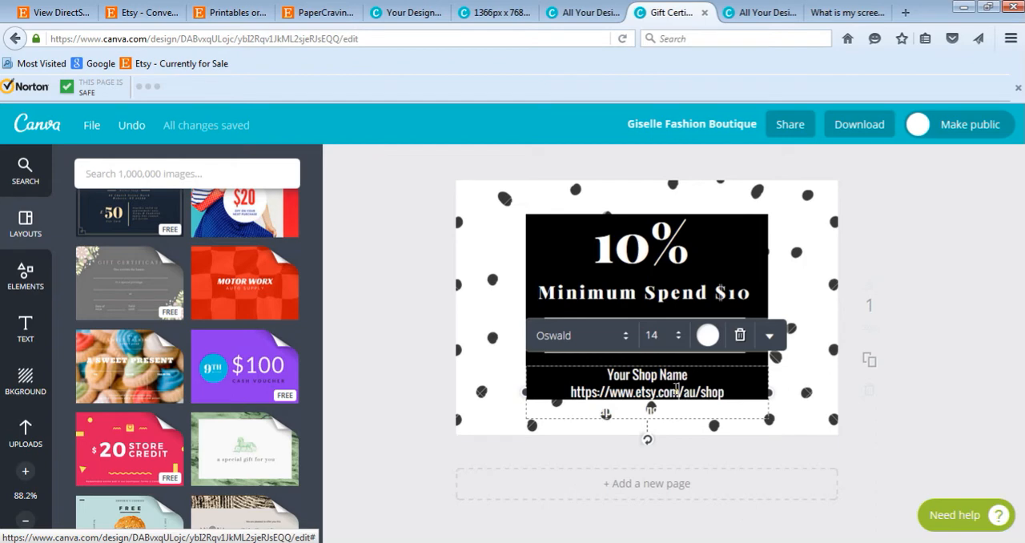
{"action": "key", "text": "ctrl+a"}
{"action": "left_click", "coordinate": [656, 335]}
{"action": "type", "text": "10"}
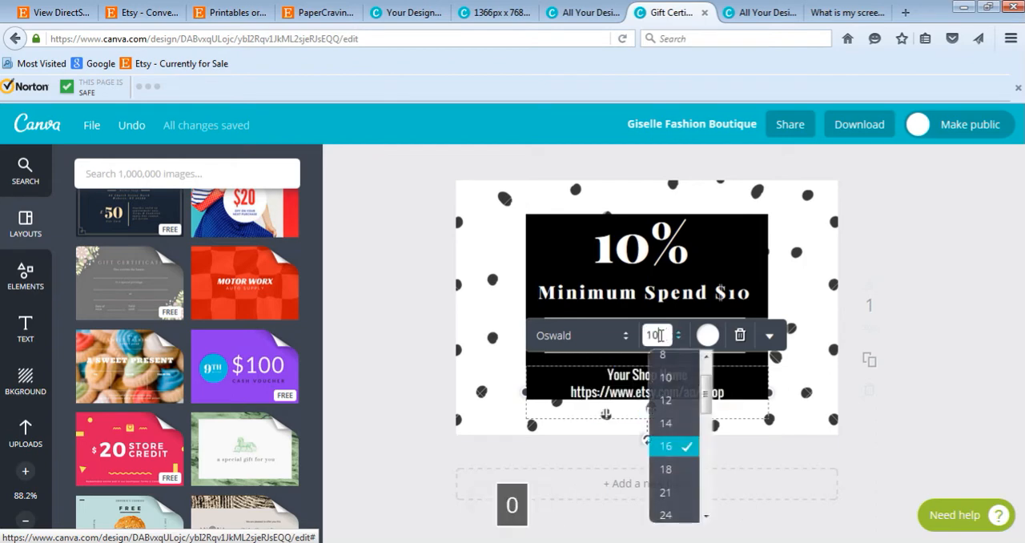
{"action": "key", "text": "Return"}
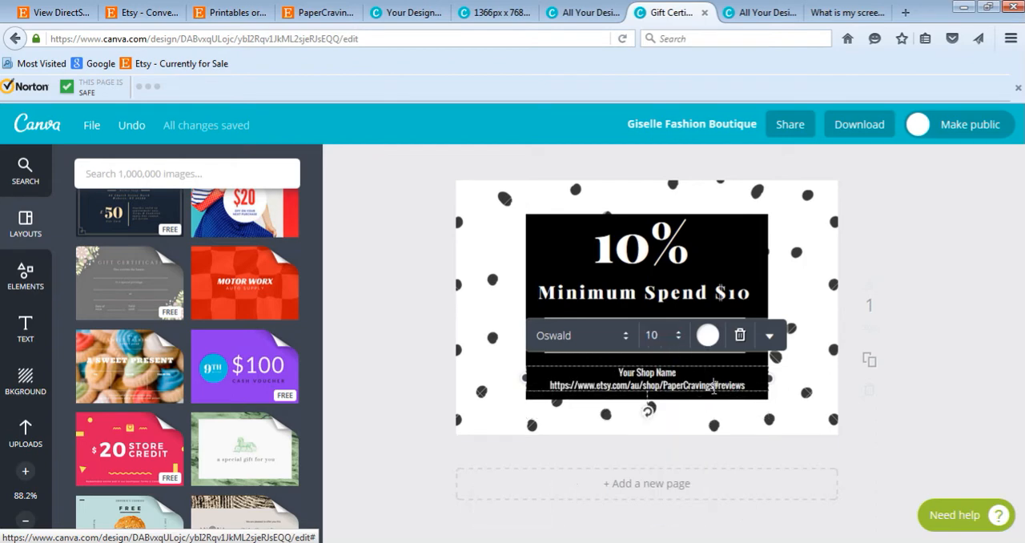
Step: Remove "#reviews" from the end of the shop URL and replace "Your Shop Name" with "PaperCravings"
{"action": "left_click_drag", "start_coordinate": [713, 388], "coordinate": [756, 381]}
{"action": "key", "text": "BackSpace"}
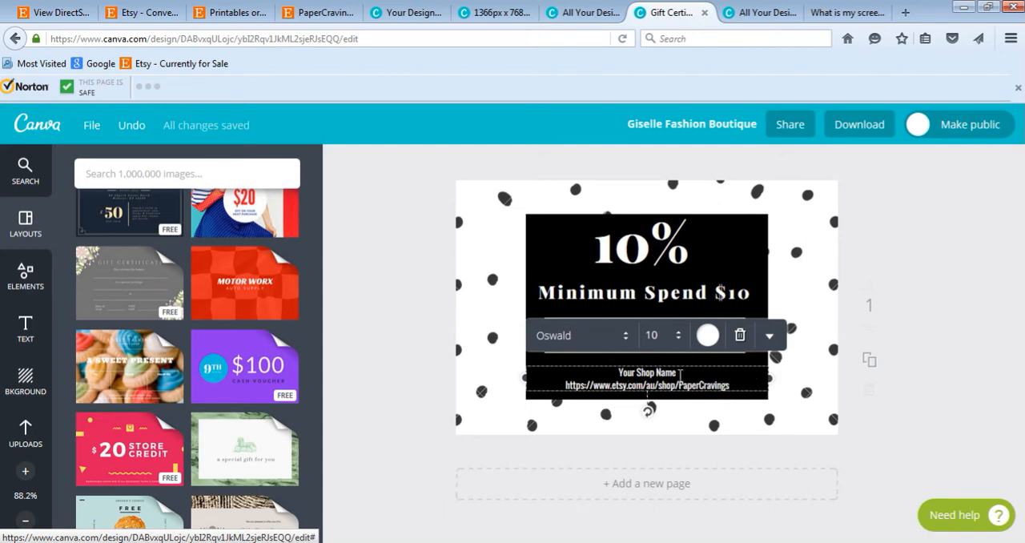
{"action": "left_click_drag", "start_coordinate": [679, 372], "coordinate": [616, 374]}
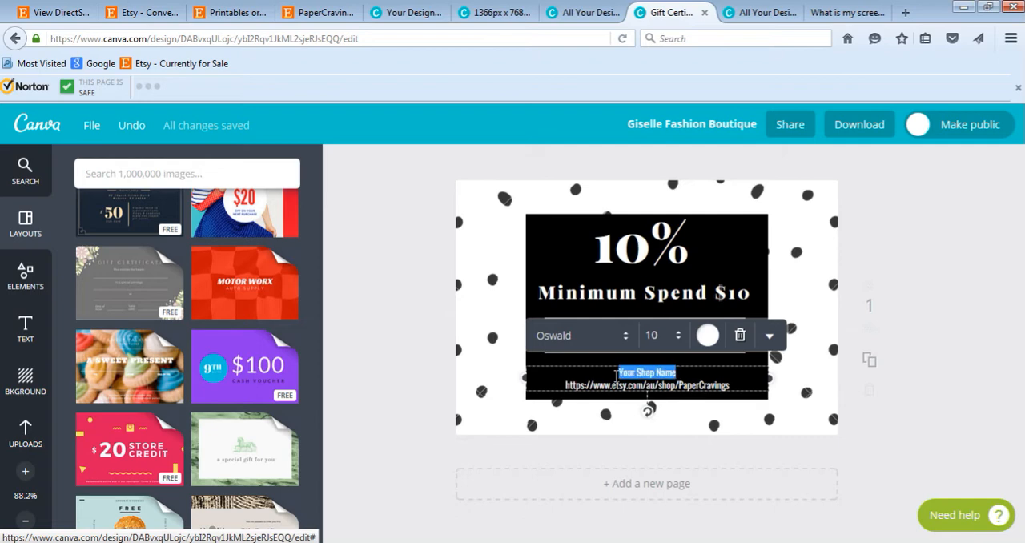
{"action": "type", "text": "Pape"}
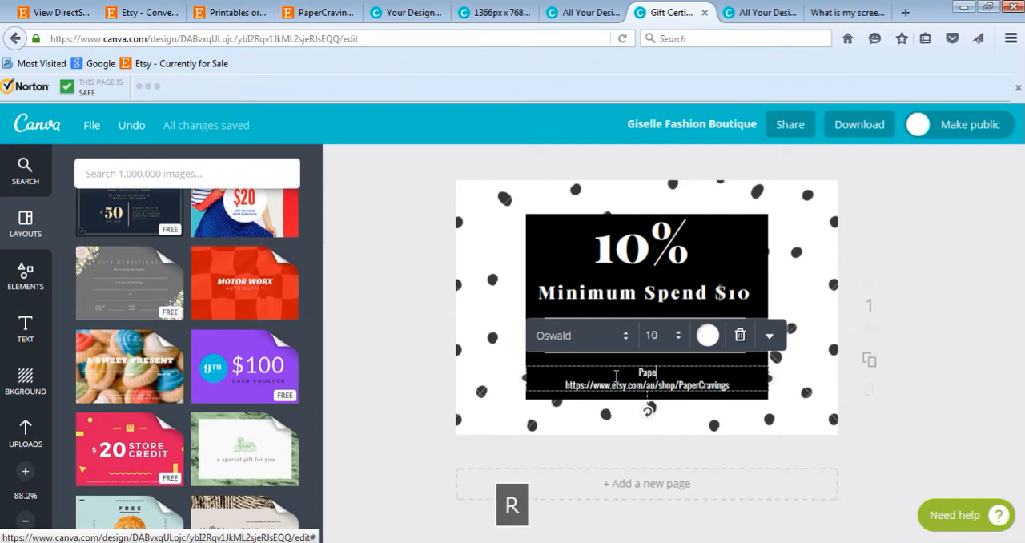
{"action": "type", "text": "rXravings"}
{"action": "key", "text": "BackSpace"}
{"action": "key", "text": "BackSpace"}
{"action": "key", "text": "BackSpace"}
{"action": "key", "text": "BackSpace"}
{"action": "key", "text": "BackSpace"}
{"action": "key", "text": "BackSpace"}
{"action": "key", "text": "BackSpace"}
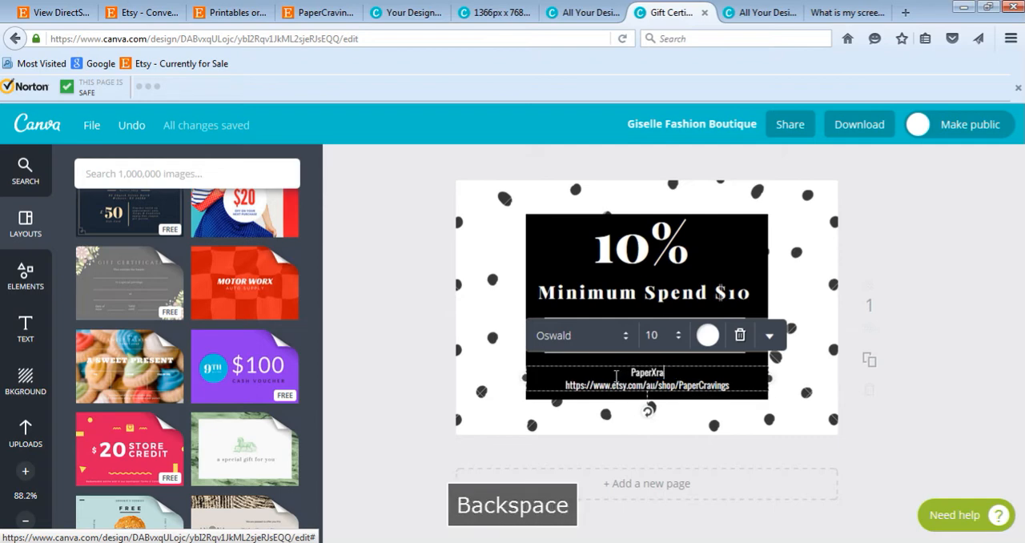
{"action": "key", "text": "BackSpace"}
{"action": "type", "text": "Cravings"}
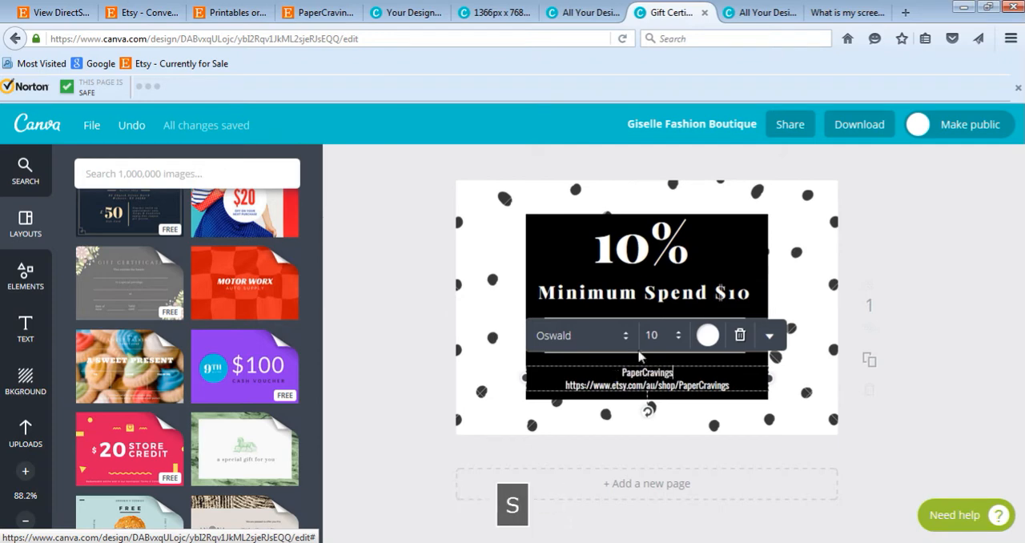
{"action": "left_click", "coordinate": [945, 247]}
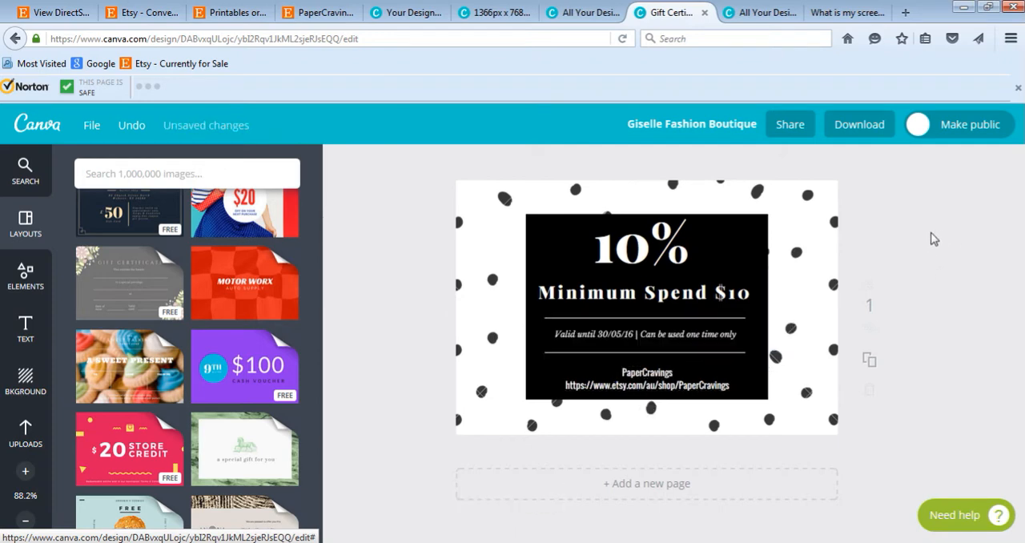
Step: Change the font of the "Valid until 30/05/16 | Can be used one time only" line to Oswald
{"action": "left_click", "coordinate": [686, 334]}
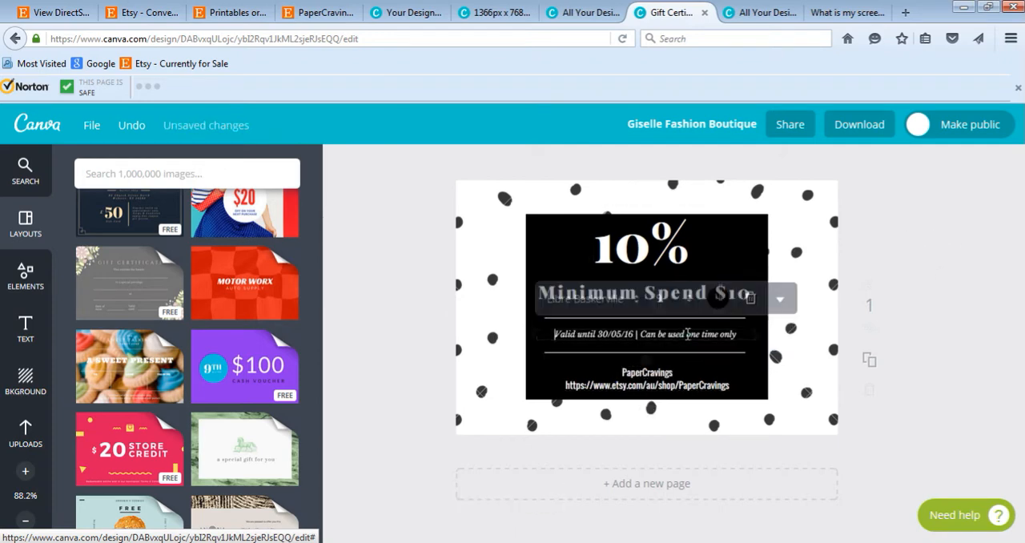
{"action": "key", "text": "ctrl+a"}
{"action": "left_click", "coordinate": [585, 298]}
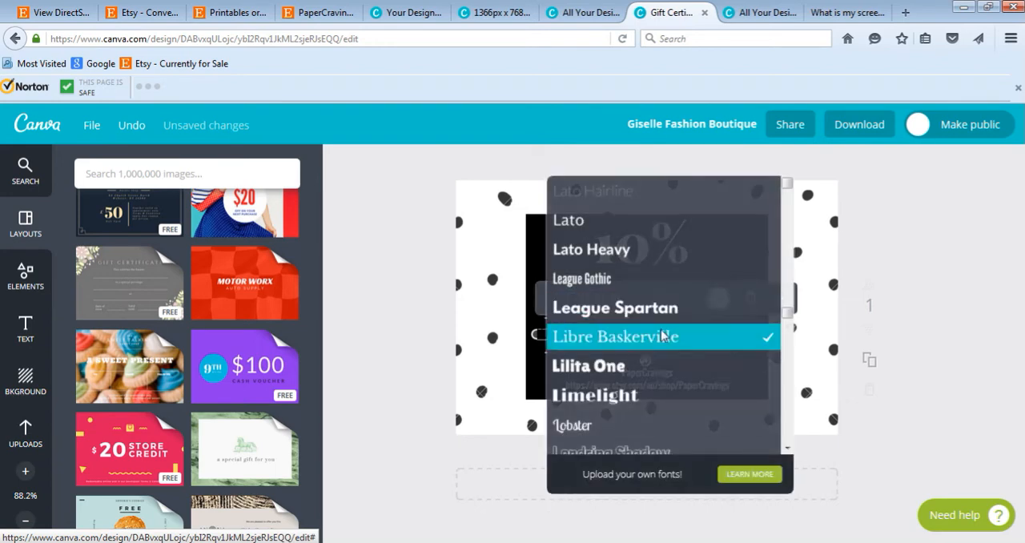
{"action": "scroll", "coordinate": [656, 323], "scroll_direction": "down", "scroll_amount": 4}
{"action": "scroll", "coordinate": [655, 324], "scroll_direction": "down", "scroll_amount": 5}
{"action": "scroll", "coordinate": [593, 318], "scroll_direction": "up", "scroll_amount": 1}
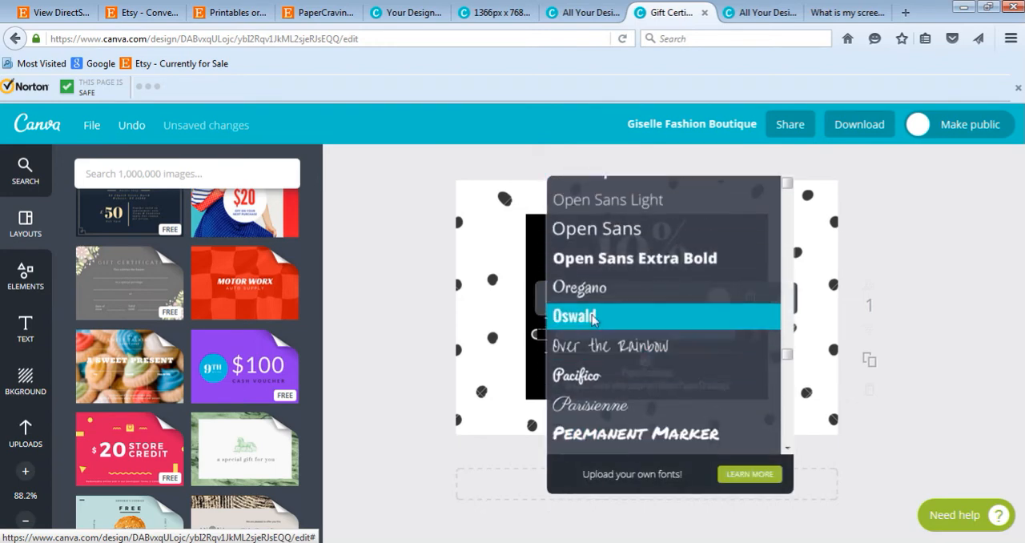
{"action": "left_click", "coordinate": [590, 319]}
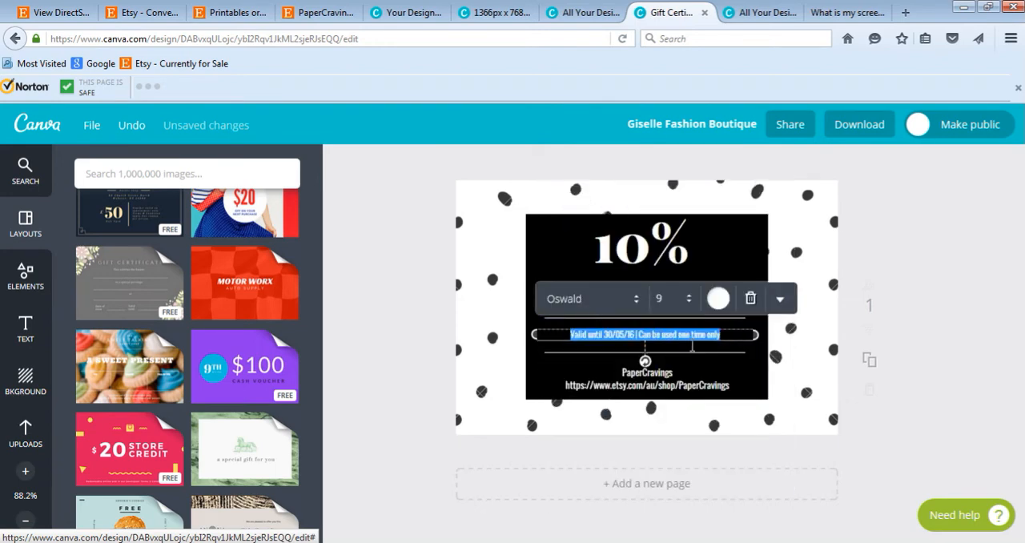
Step: Set the font size of the expiry terms line to 10
{"action": "left_click", "coordinate": [675, 300]}
{"action": "type", "text": "10"}
{"action": "key", "text": "Return"}
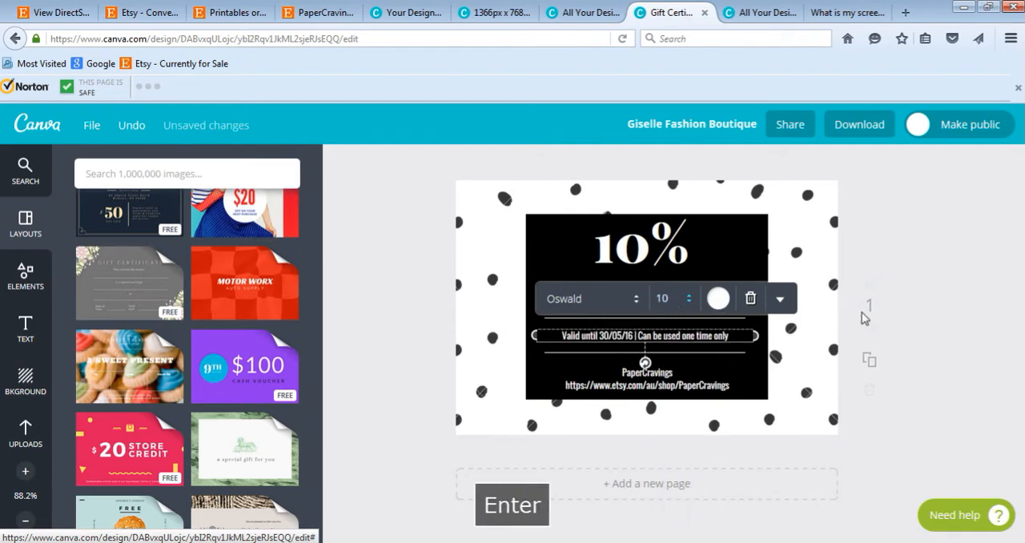
{"action": "left_click", "coordinate": [951, 269]}
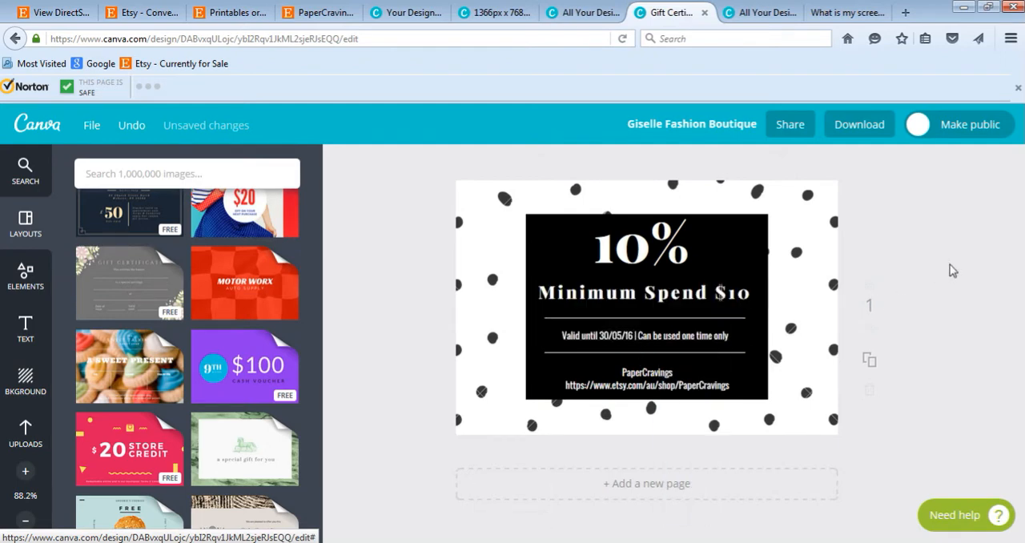
{"action": "left_click", "coordinate": [707, 318]}
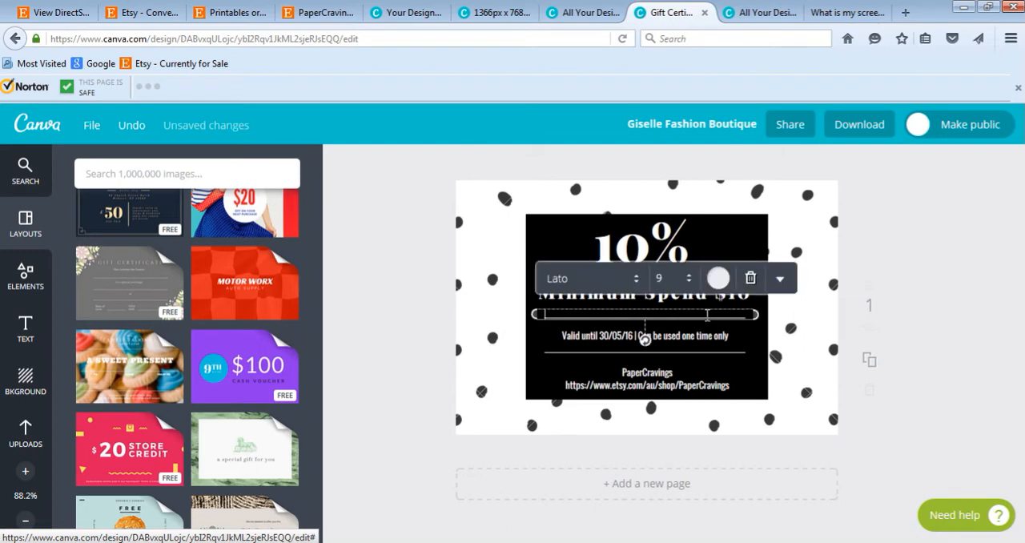
{"action": "left_click", "coordinate": [781, 280]}
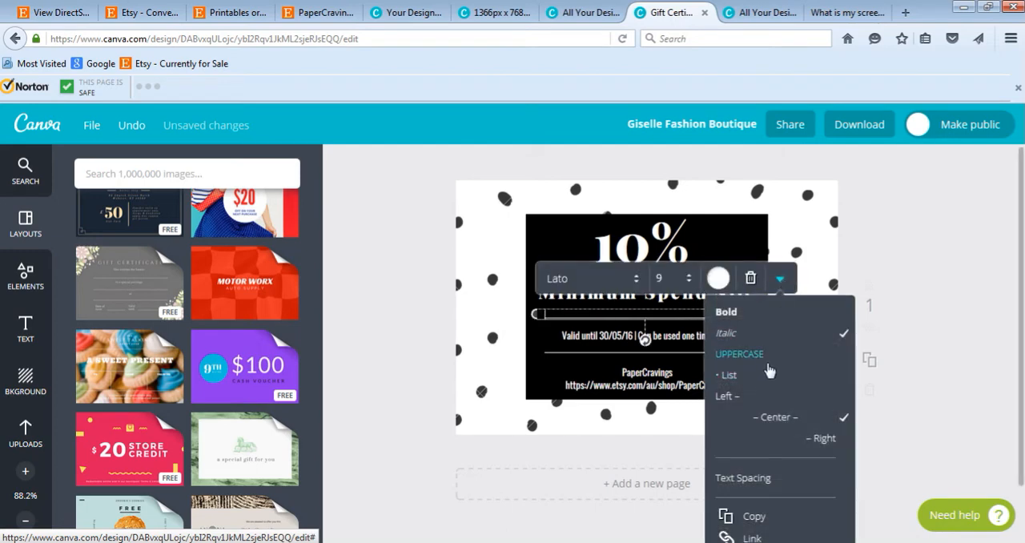
{"action": "scroll", "coordinate": [756, 433], "scroll_direction": "down", "scroll_amount": 3}
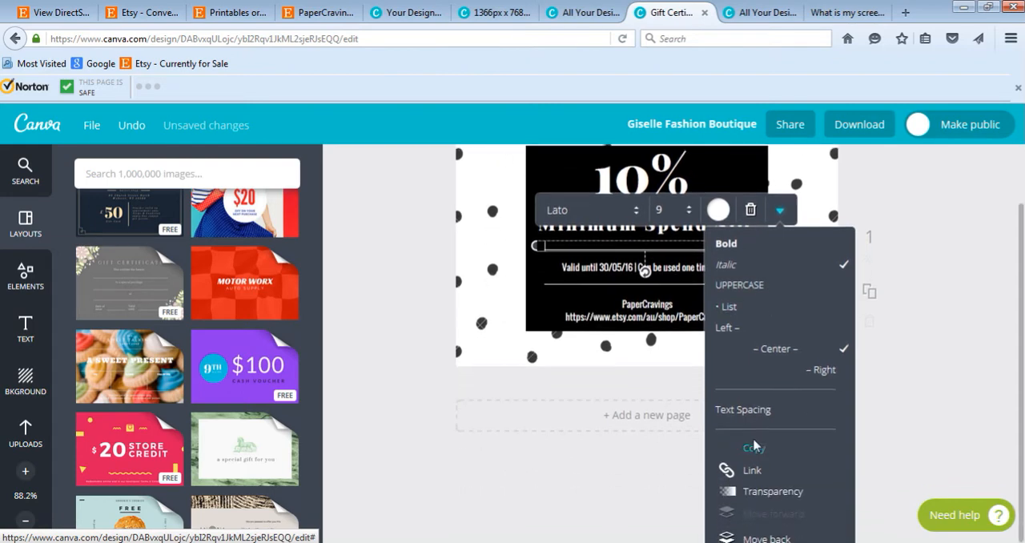
{"action": "scroll", "coordinate": [754, 443], "scroll_direction": "up", "scroll_amount": 2}
{"action": "scroll", "coordinate": [685, 309], "scroll_direction": "up", "scroll_amount": 1}
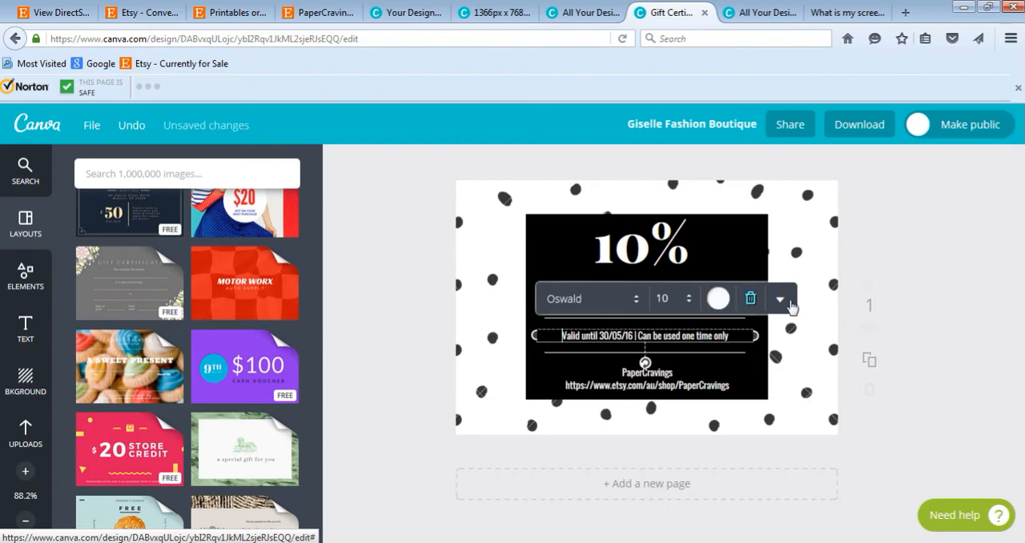
Step: Format the expiry terms line on the voucher in uppercase
{"action": "left_click", "coordinate": [780, 299]}
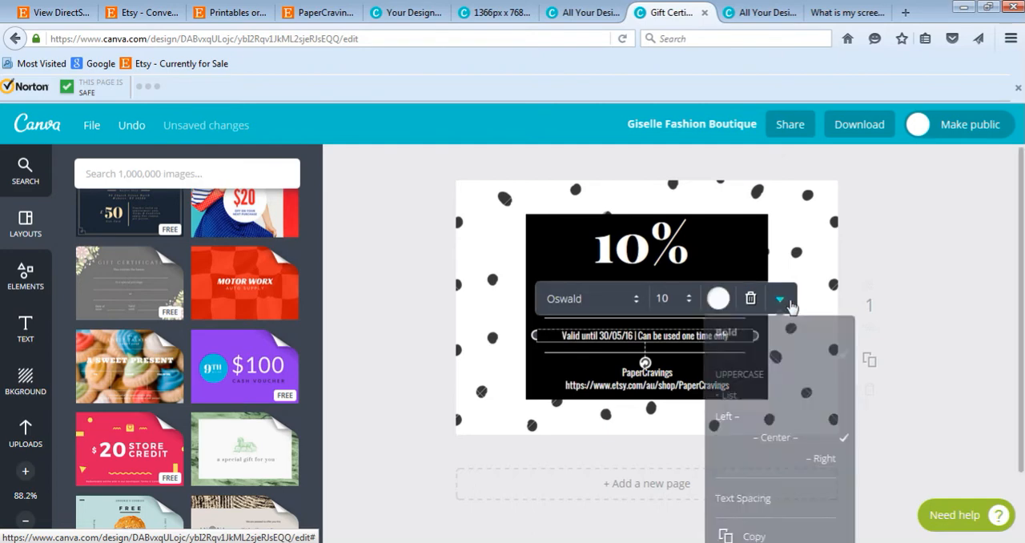
{"action": "left_click", "coordinate": [736, 333]}
{"action": "left_click", "coordinate": [732, 376]}
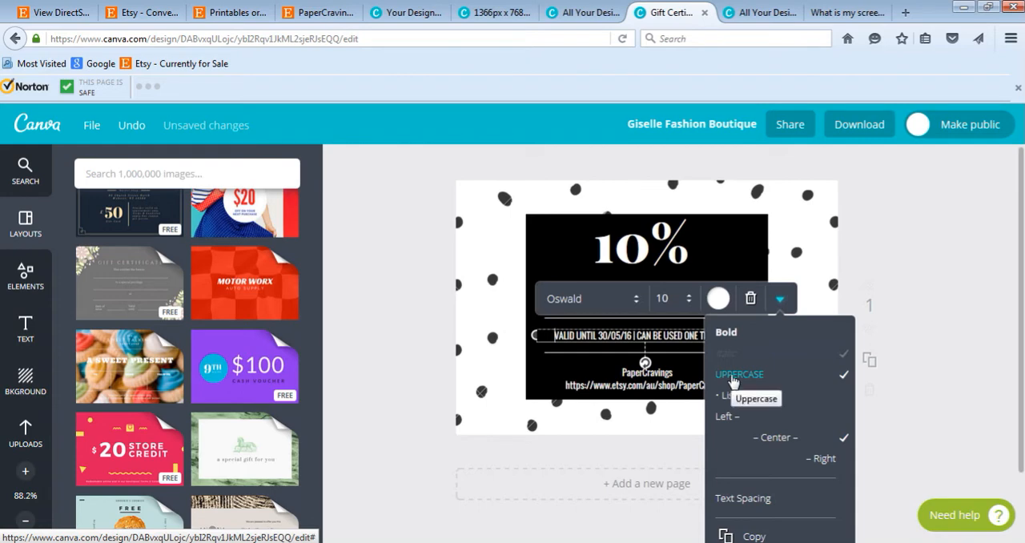
{"action": "left_click", "coordinate": [732, 376]}
{"action": "left_click", "coordinate": [732, 380]}
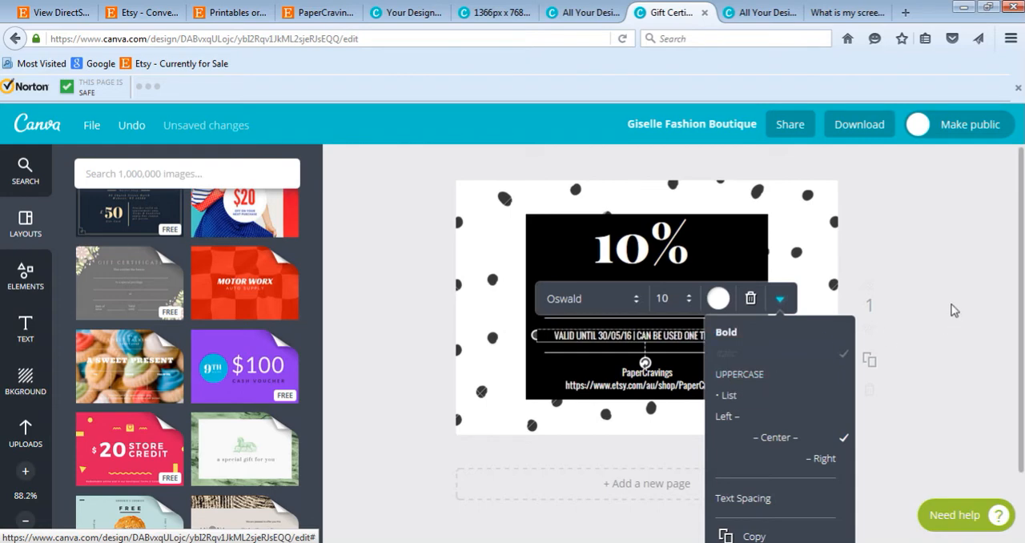
{"action": "left_click", "coordinate": [903, 303]}
Step: Change the font of the "Minimum Spend $10" text to Oswald
{"action": "left_click", "coordinate": [635, 287]}
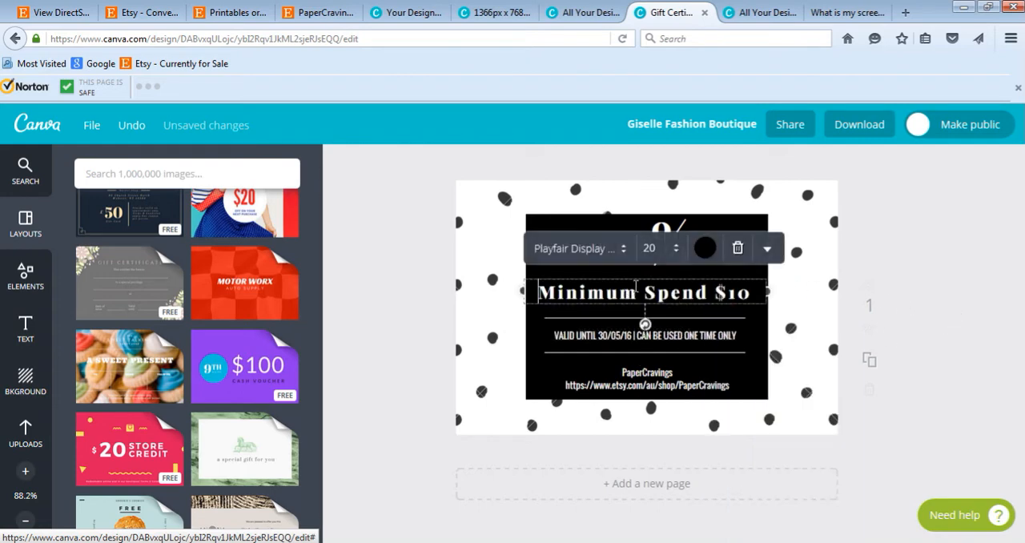
{"action": "key", "text": "ctrl+a"}
{"action": "left_click", "coordinate": [612, 249]}
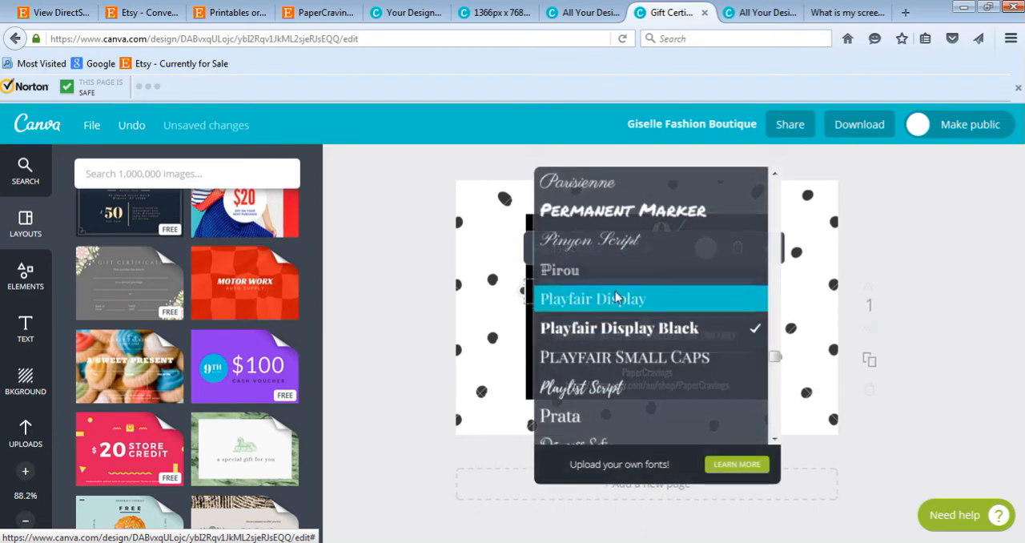
{"action": "scroll", "coordinate": [617, 298], "scroll_direction": "up", "scroll_amount": 2}
{"action": "scroll", "coordinate": [617, 265], "scroll_direction": "up", "scroll_amount": 1}
{"action": "left_click", "coordinate": [577, 227]}
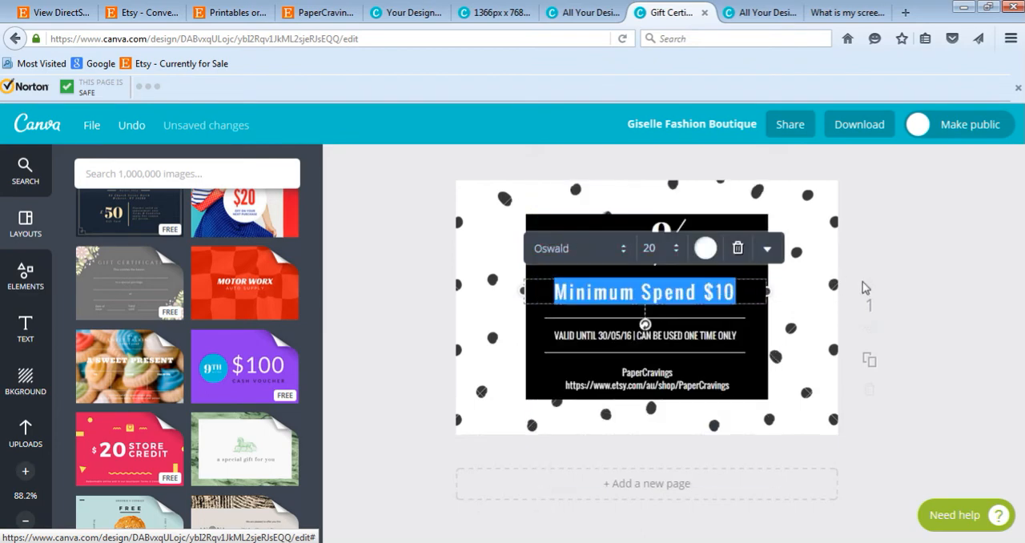
{"action": "left_click", "coordinate": [769, 259]}
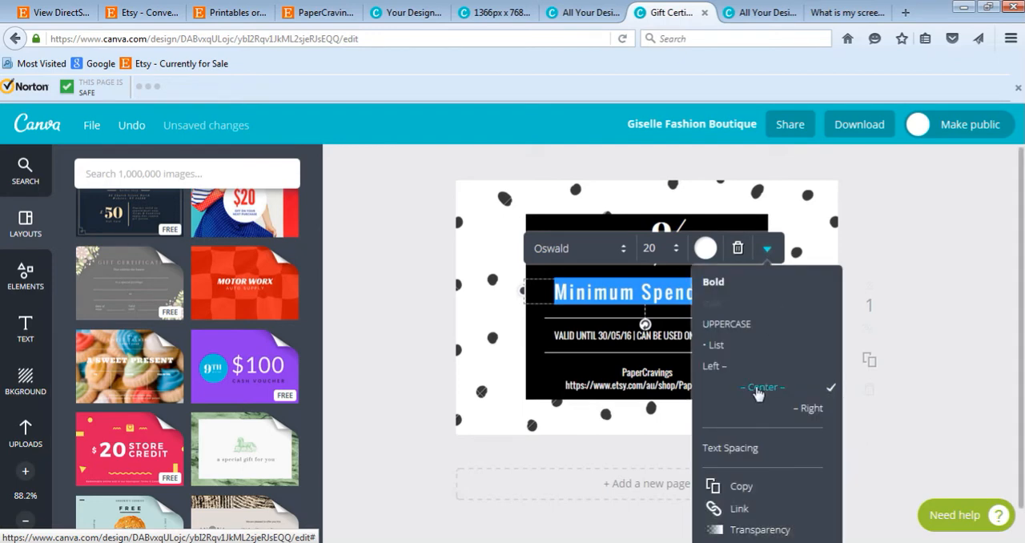
{"action": "left_click", "coordinate": [806, 253]}
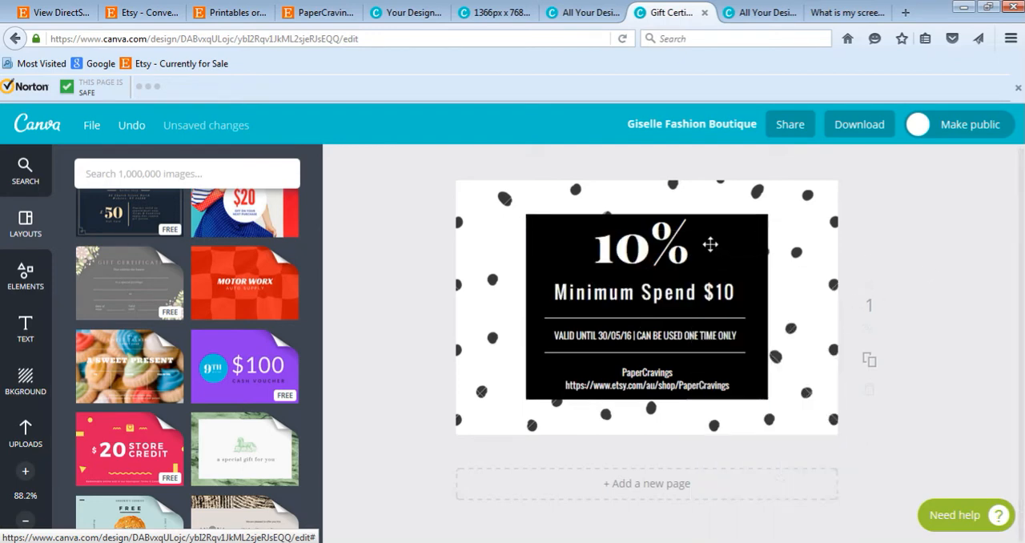
Step: Change the font of the "10%" heading to Oswald
{"action": "left_click", "coordinate": [649, 244]}
{"action": "key", "text": "ctrl+a"}
{"action": "left_click", "coordinate": [641, 173]}
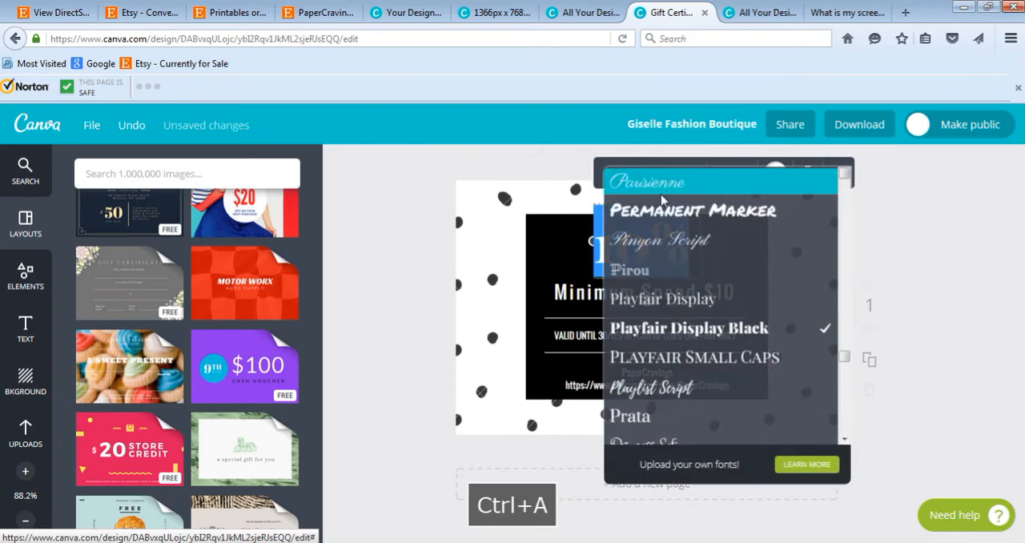
{"action": "scroll", "coordinate": [679, 310], "scroll_direction": "up", "scroll_amount": 4}
{"action": "left_click", "coordinate": [657, 264]}
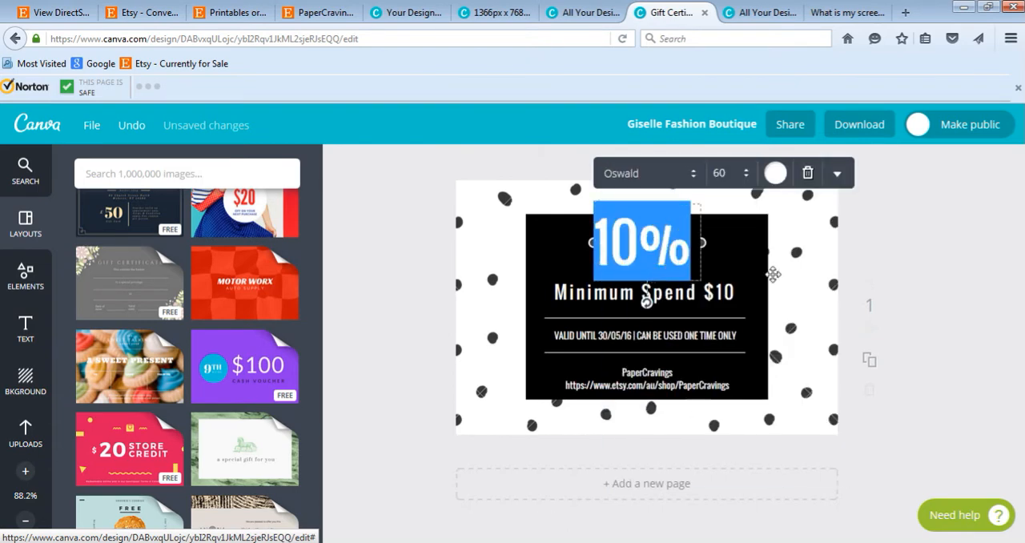
Step: Set the "10%" heading's font size to 50 and move it to the centre above the minimum spend line
{"action": "left_click", "coordinate": [731, 179]}
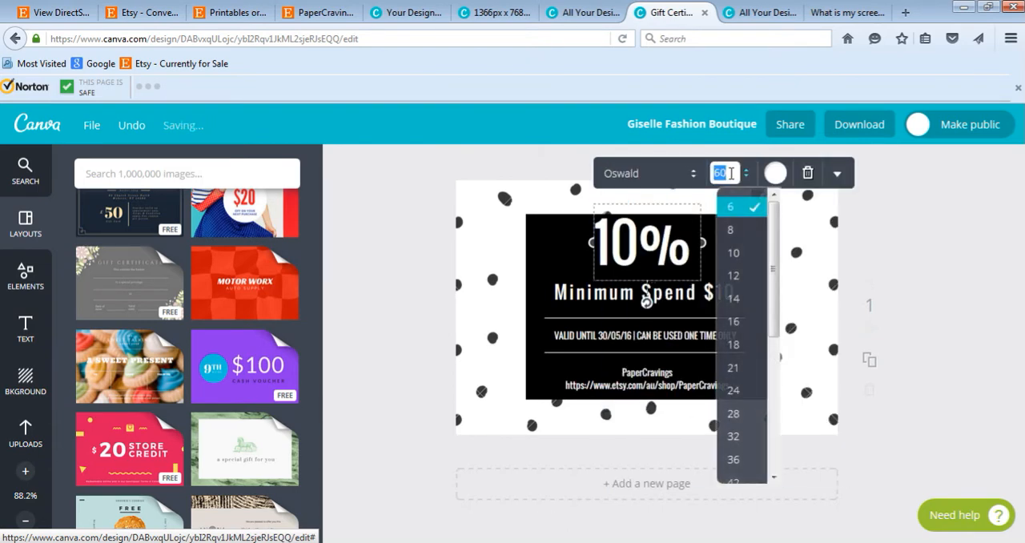
{"action": "type", "text": "40"}
{"action": "key", "text": "Return"}
{"action": "left_click", "coordinate": [731, 178]}
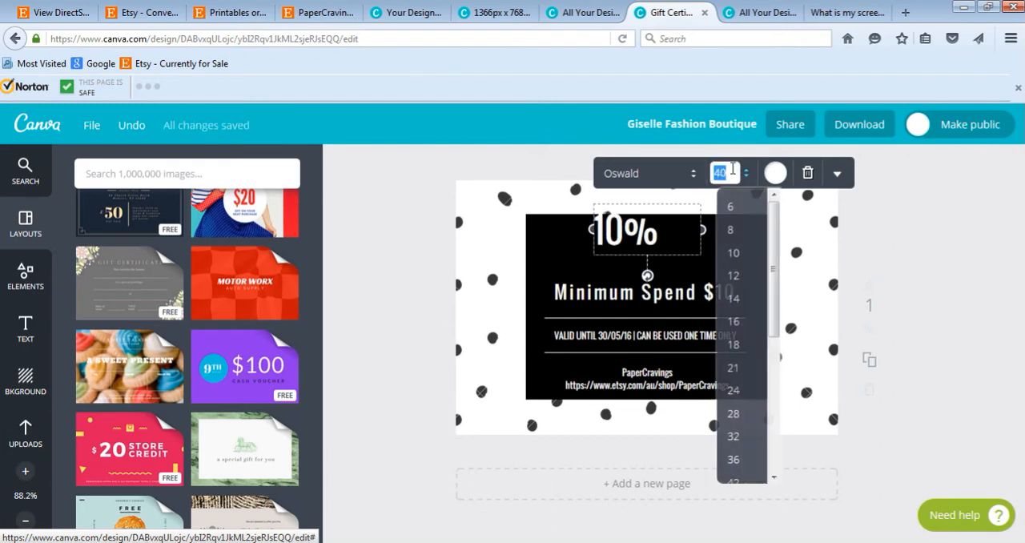
{"action": "type", "text": "50"}
{"action": "key", "text": "Return"}
{"action": "left_click_drag", "start_coordinate": [649, 237], "coordinate": [660, 246]}
{"action": "left_click", "coordinate": [947, 231]}
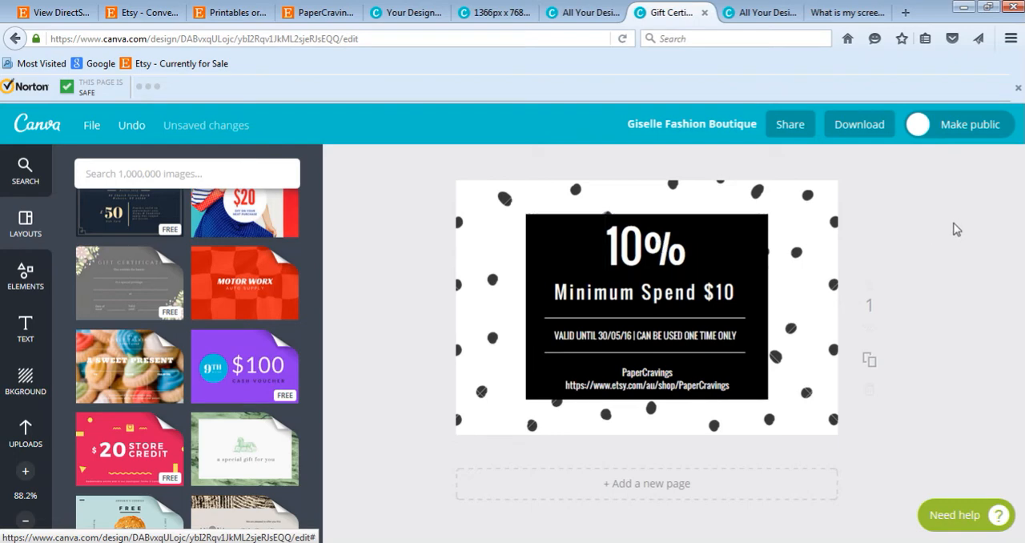
Step: Add the diagonal rainbow stripe image from the uploaded images to the voucher
{"action": "left_click", "coordinate": [820, 215]}
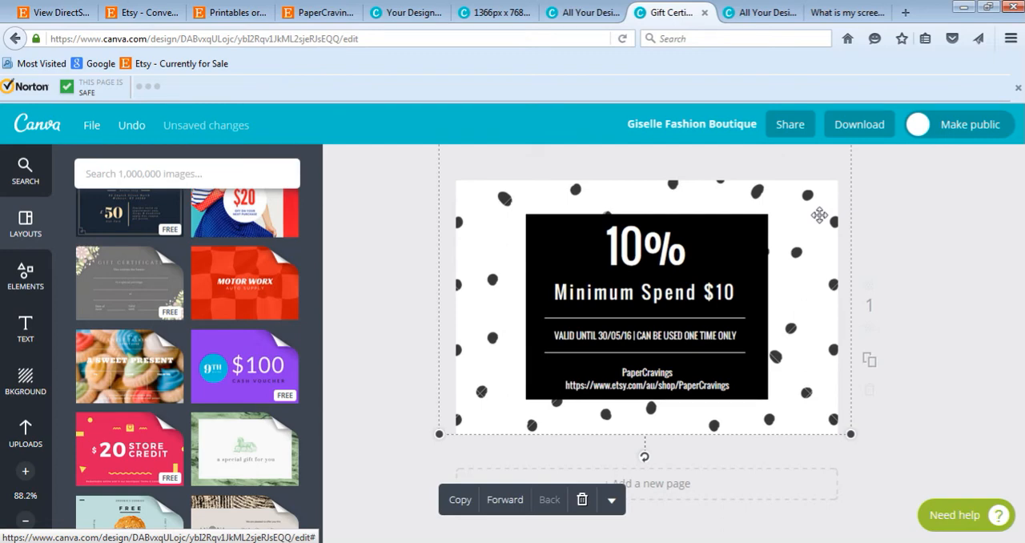
{"action": "left_click", "coordinate": [23, 438]}
{"action": "scroll", "coordinate": [183, 357], "scroll_direction": "down", "scroll_amount": 5}
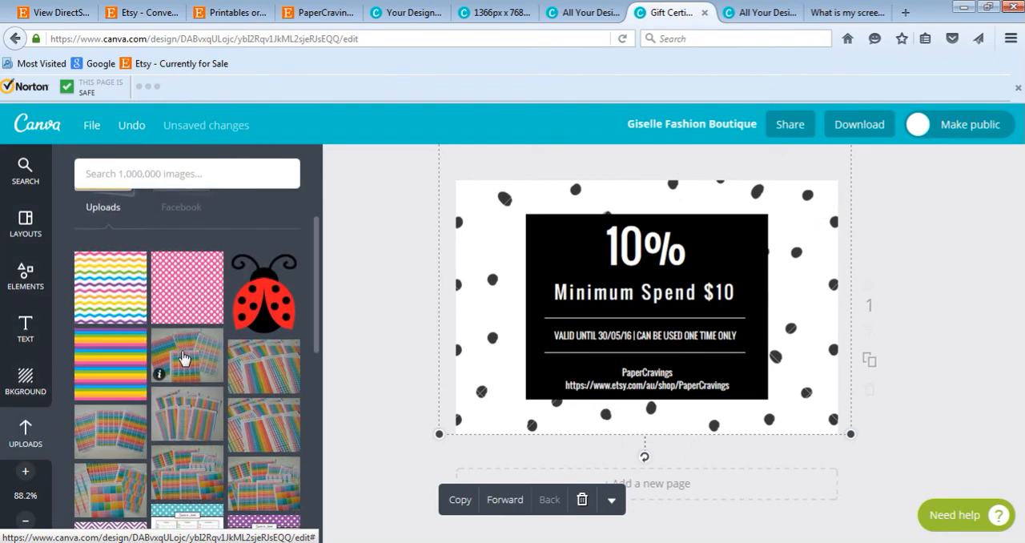
{"action": "scroll", "coordinate": [183, 357], "scroll_direction": "down", "scroll_amount": 10}
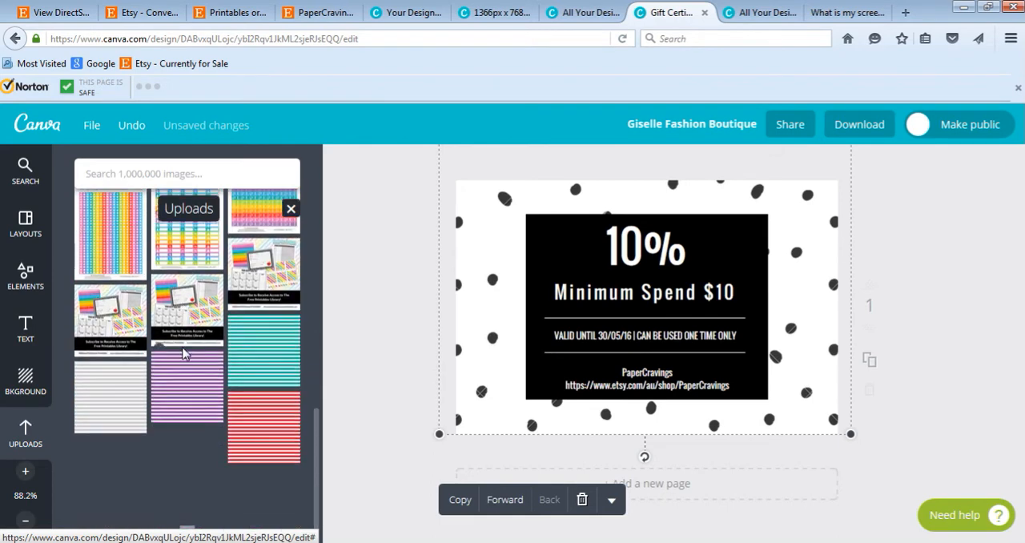
{"action": "scroll", "coordinate": [182, 354], "scroll_direction": "up", "scroll_amount": 5}
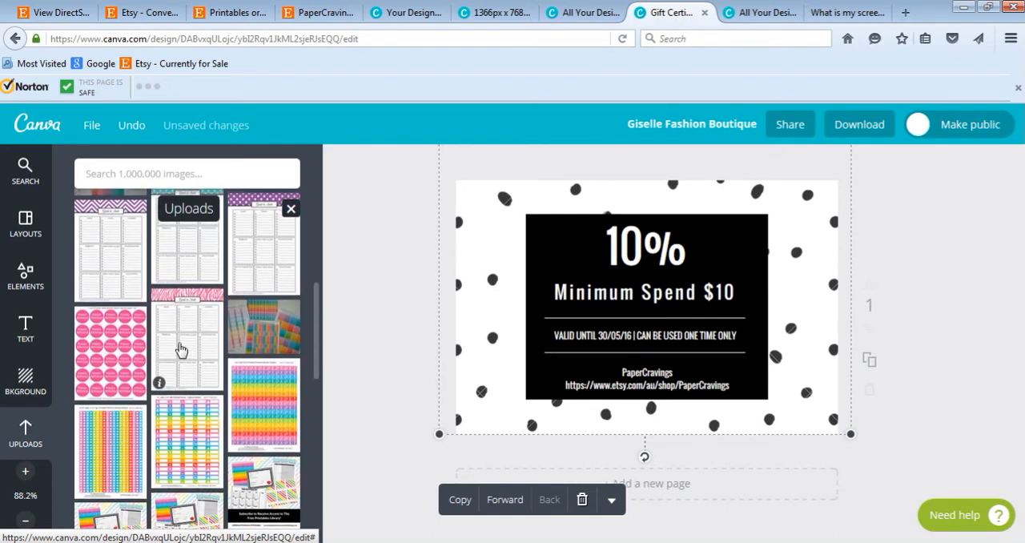
{"action": "scroll", "coordinate": [180, 344], "scroll_direction": "down", "scroll_amount": 1}
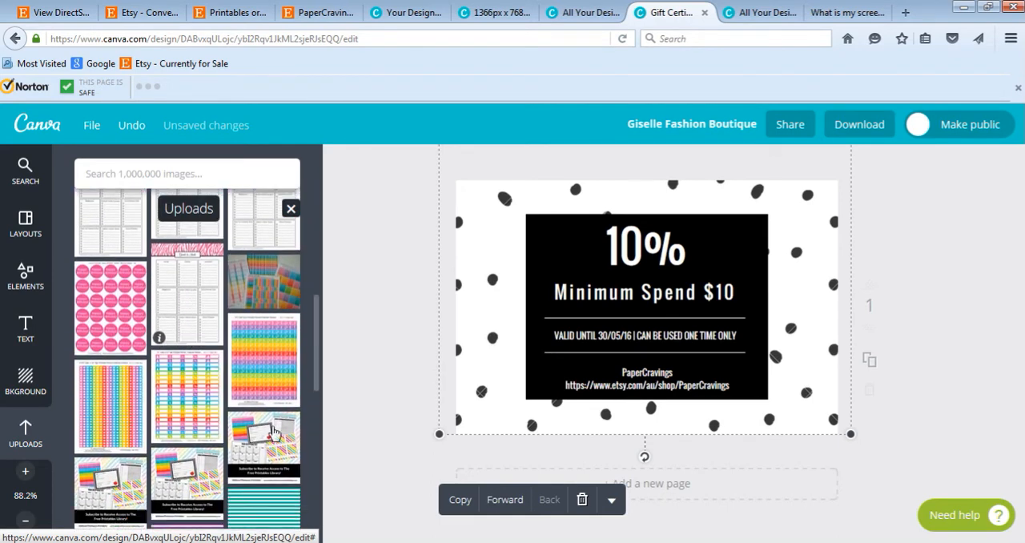
{"action": "scroll", "coordinate": [227, 372], "scroll_direction": "down", "scroll_amount": 4}
{"action": "scroll", "coordinate": [217, 363], "scroll_direction": "down", "scroll_amount": 4}
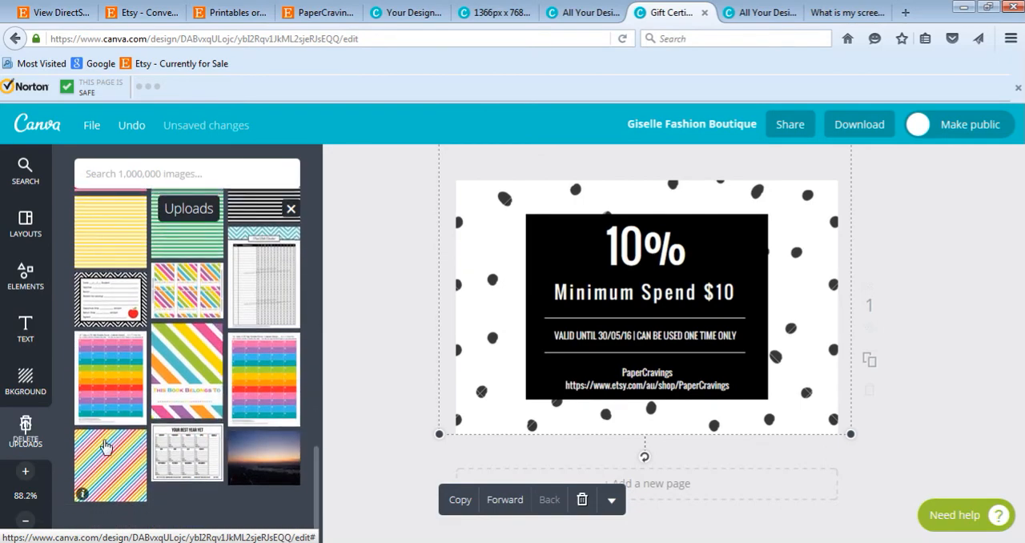
{"action": "left_click", "coordinate": [108, 446]}
{"action": "scroll", "coordinate": [161, 429], "scroll_direction": "up", "scroll_amount": 10}
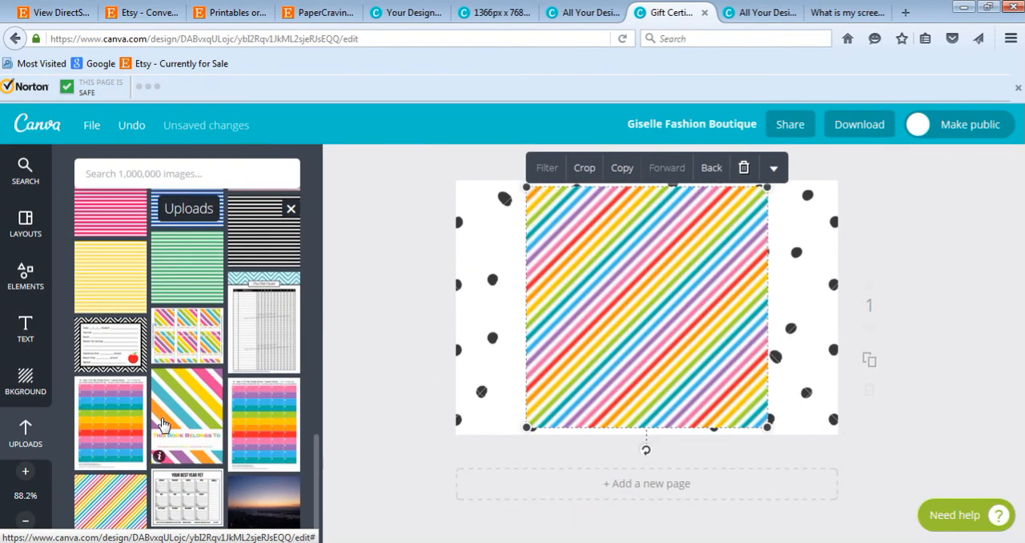
{"action": "scroll", "coordinate": [159, 421], "scroll_direction": "up", "scroll_amount": 10}
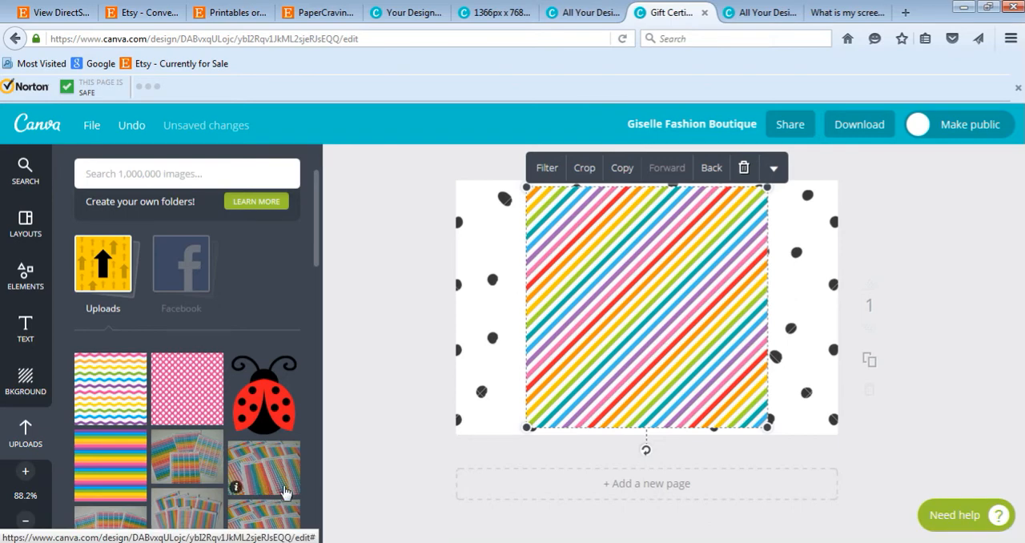
{"action": "scroll", "coordinate": [288, 370], "scroll_direction": "up", "scroll_amount": 2}
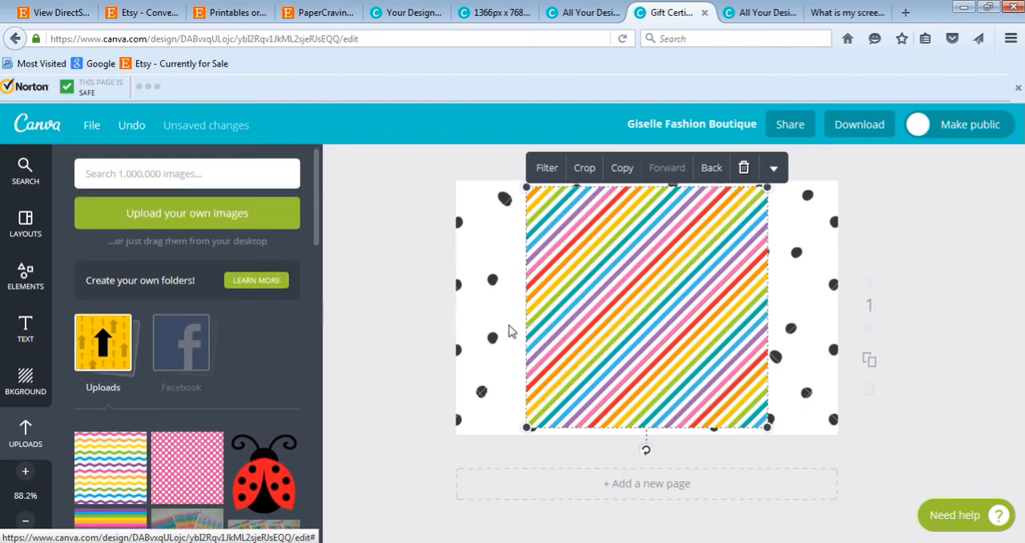
Step: Move and enlarge the rainbow stripe image to cover the whole voucher, and send it behind the black text panel
{"action": "left_click_drag", "start_coordinate": [670, 328], "coordinate": [589, 317]}
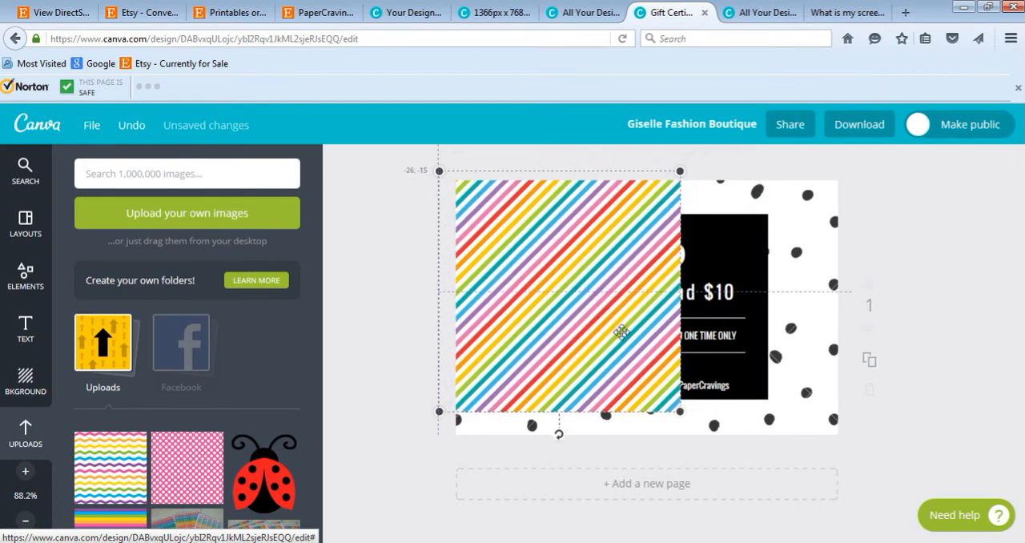
{"action": "left_click_drag", "start_coordinate": [684, 415], "coordinate": [923, 521]}
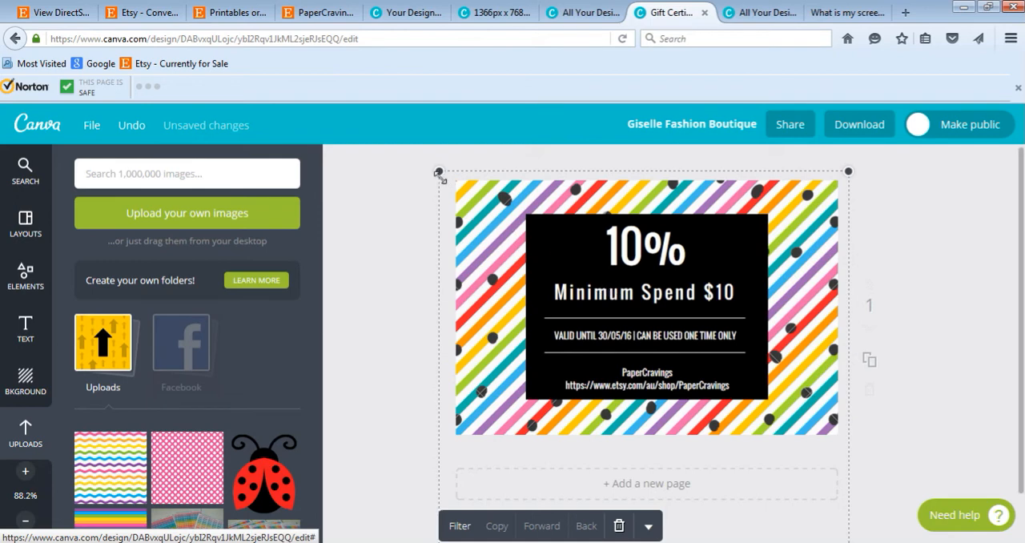
{"action": "left_click_drag", "start_coordinate": [439, 172], "coordinate": [445, 176]}
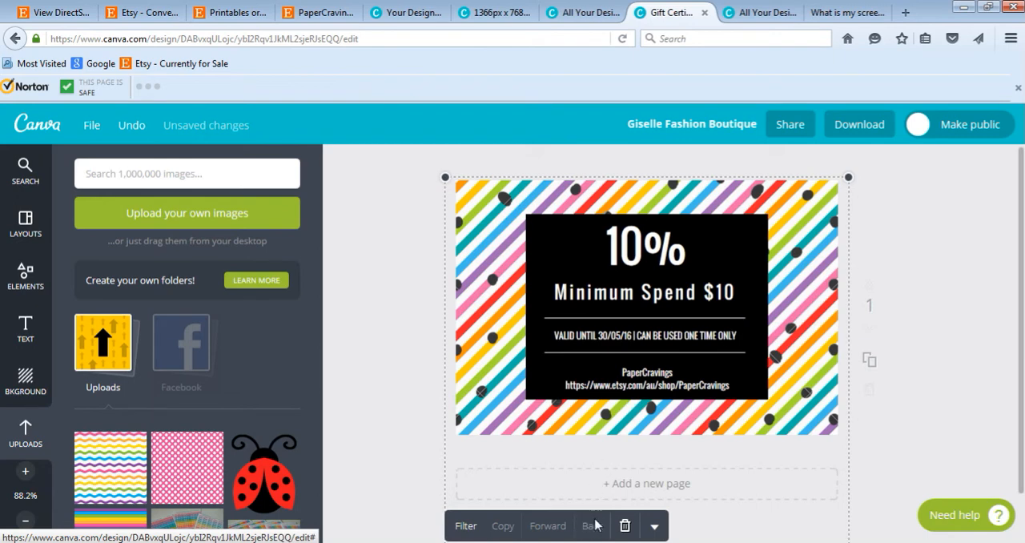
Step: Delete the black dotted pattern overlaying the rainbow stripes
{"action": "left_click", "coordinate": [479, 391]}
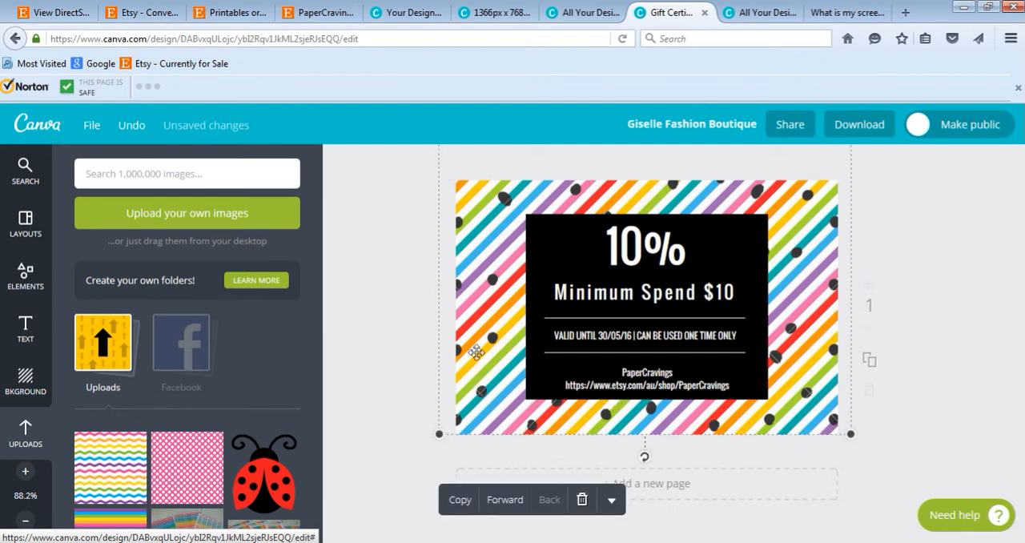
{"action": "left_click_drag", "start_coordinate": [480, 336], "coordinate": [469, 410]}
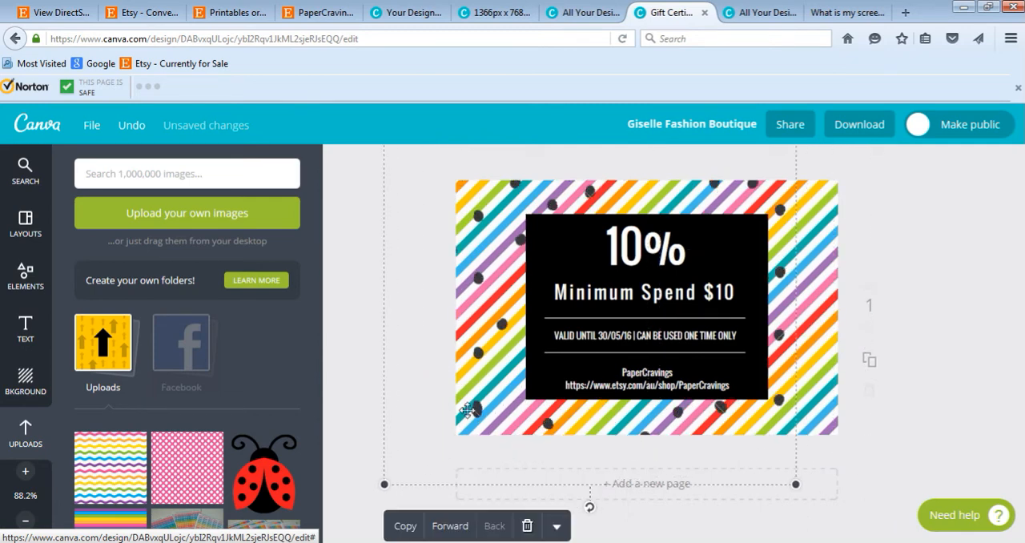
{"action": "left_click", "coordinate": [527, 527]}
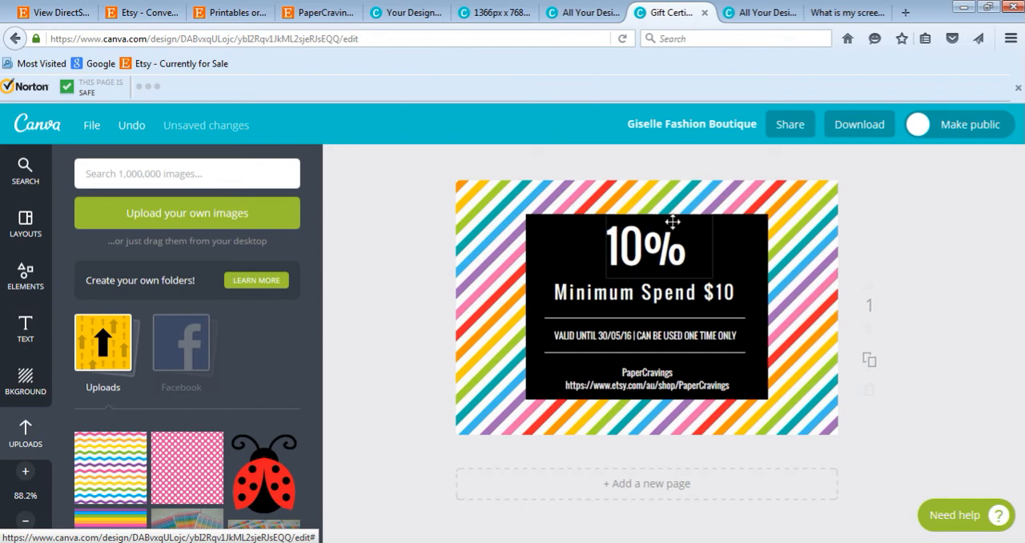
Step: Enlarge the rainbow stripe background outward from its upper-left corner, well beyond the voucher's edge
{"action": "left_click", "coordinate": [715, 210]}
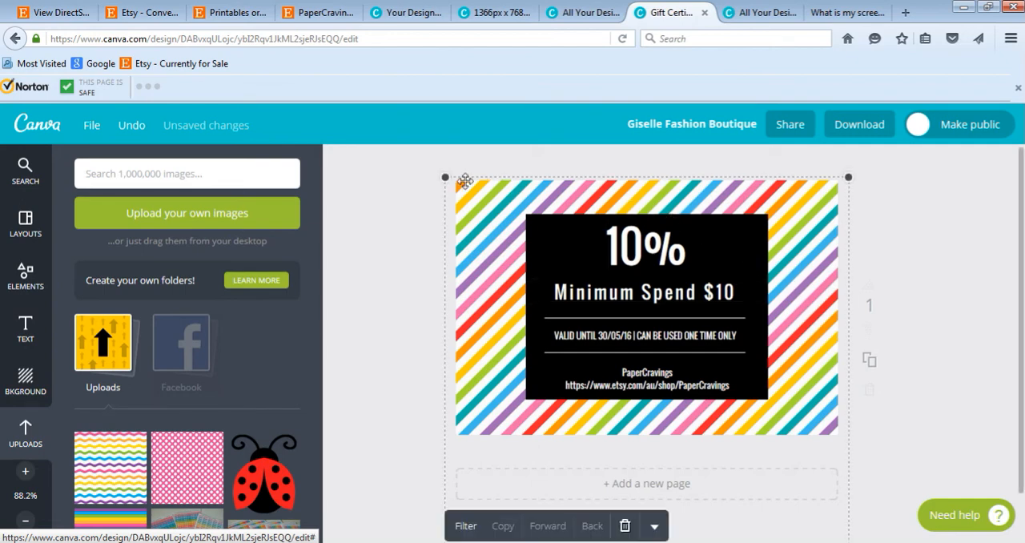
{"action": "left_click_drag", "start_coordinate": [446, 177], "coordinate": [357, 119]}
{"action": "left_click", "coordinate": [921, 277]}
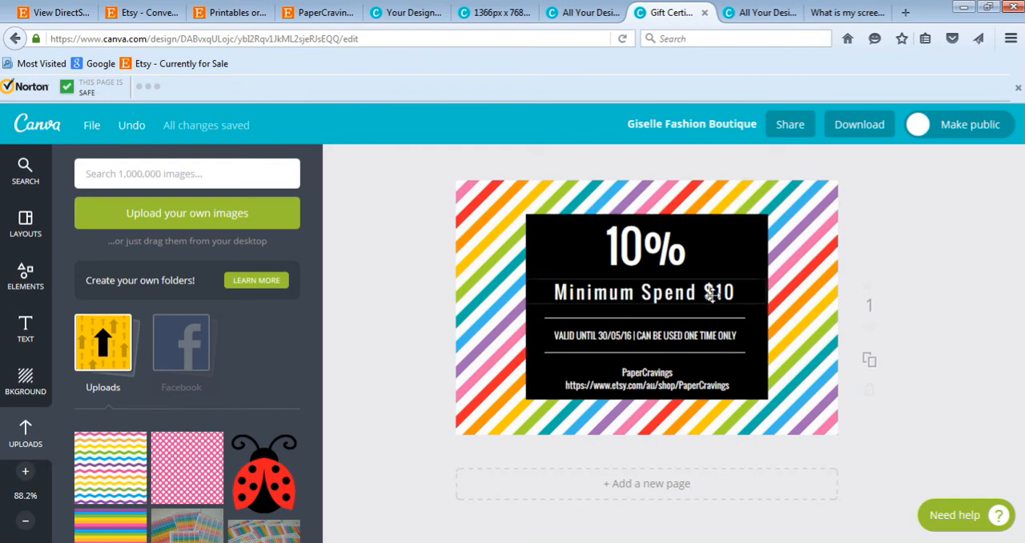
Step: Add the line "Apply the coupon code: 10OFF" below the "Minimum Spend $10" text
{"action": "left_click", "coordinate": [738, 287]}
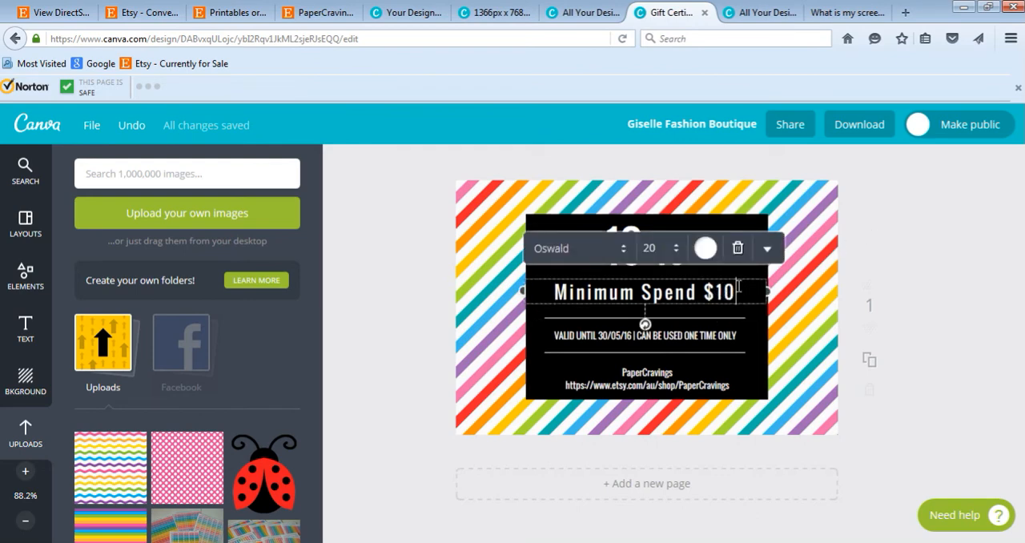
{"action": "key", "text": "Return"}
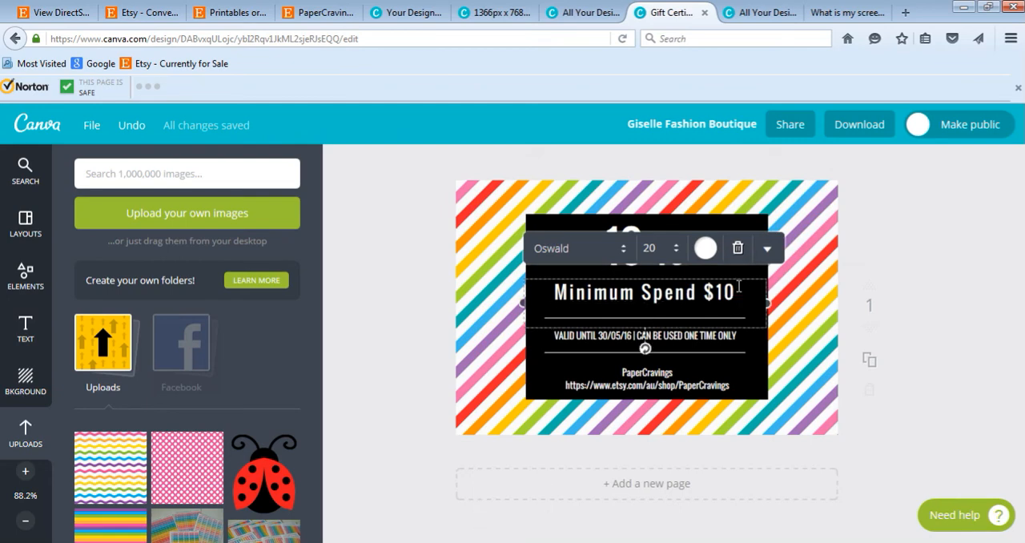
{"action": "type", "text": "Apply the "}
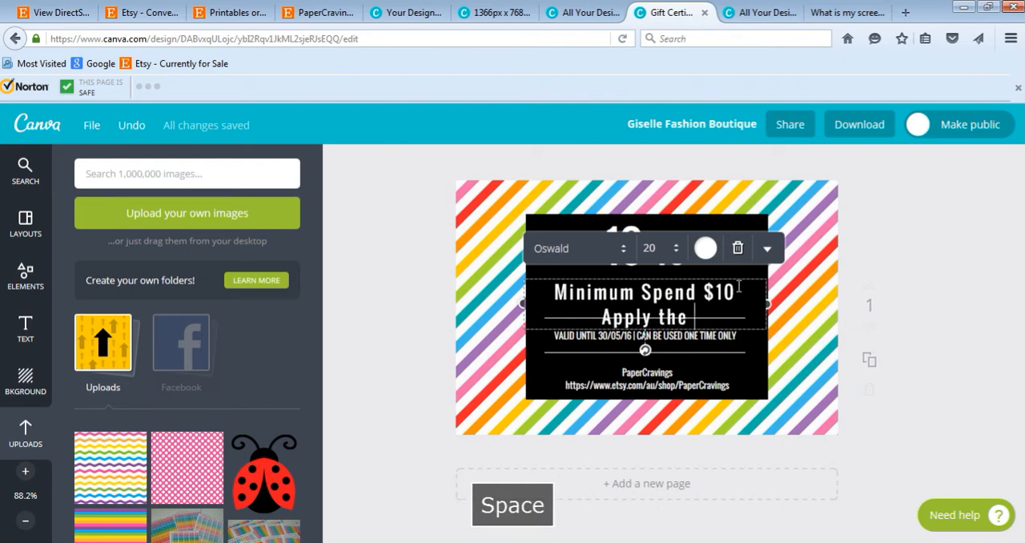
{"action": "type", "text": "couon"}
{"action": "key", "text": "BackSpace"}
{"action": "key", "text": "BackSpace"}
{"action": "key", "text": "BackSpace"}
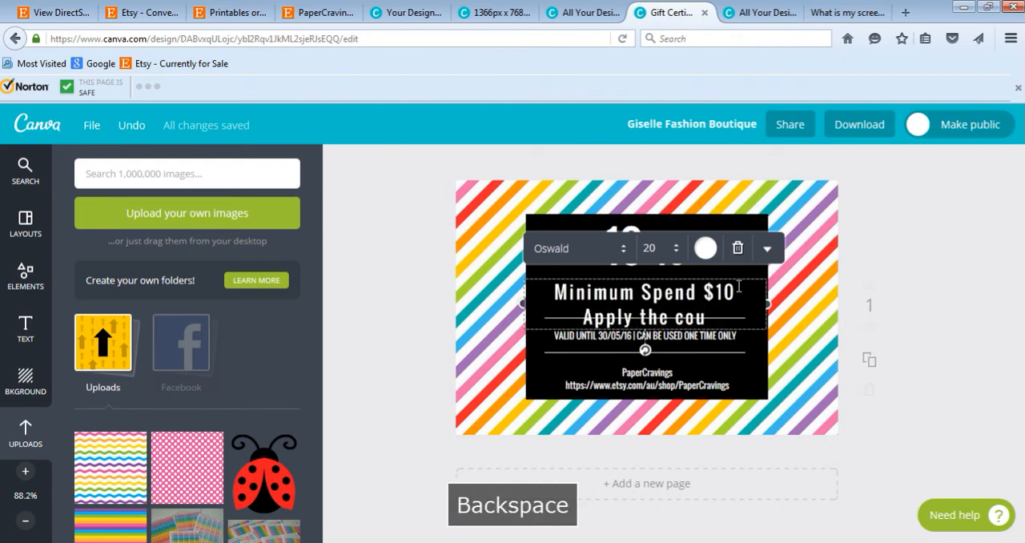
{"action": "type", "text": "pon code"}
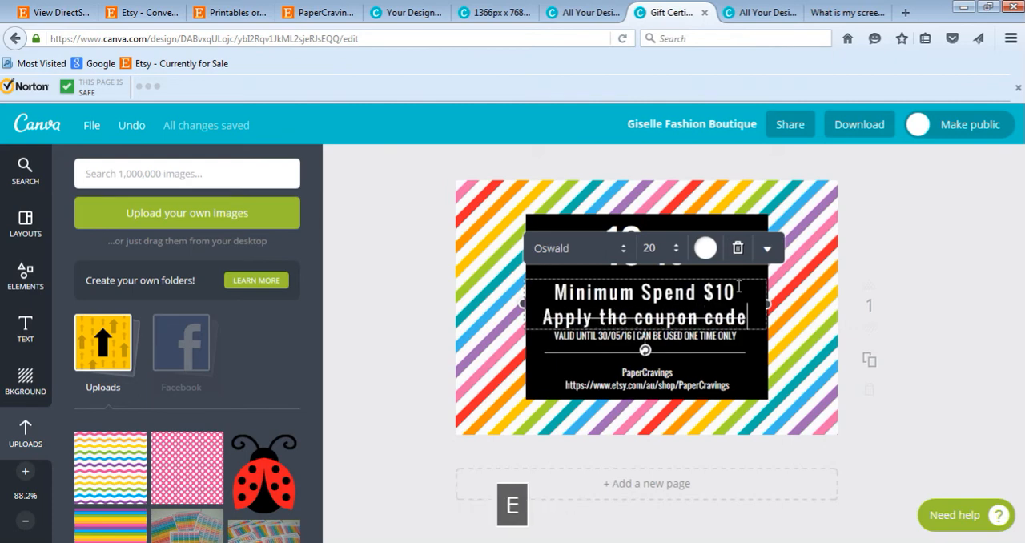
{"action": "type", "text": ": 20"}
{"action": "key", "text": "BackSpace"}
{"action": "key", "text": "BackSpace"}
{"action": "type", "text": "10"}
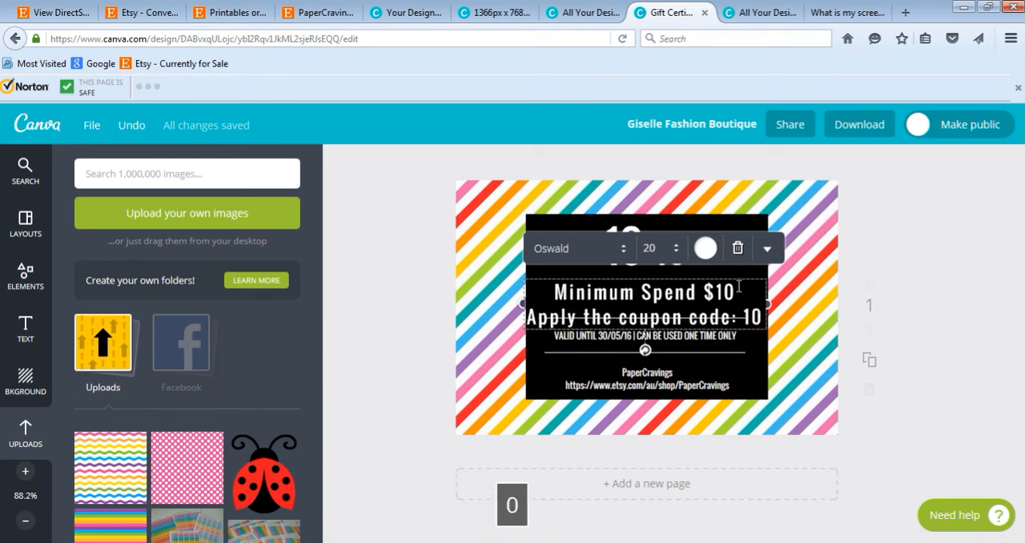
{"action": "type", "text": "0FF"}
{"action": "key", "text": "Caps_Lock"}
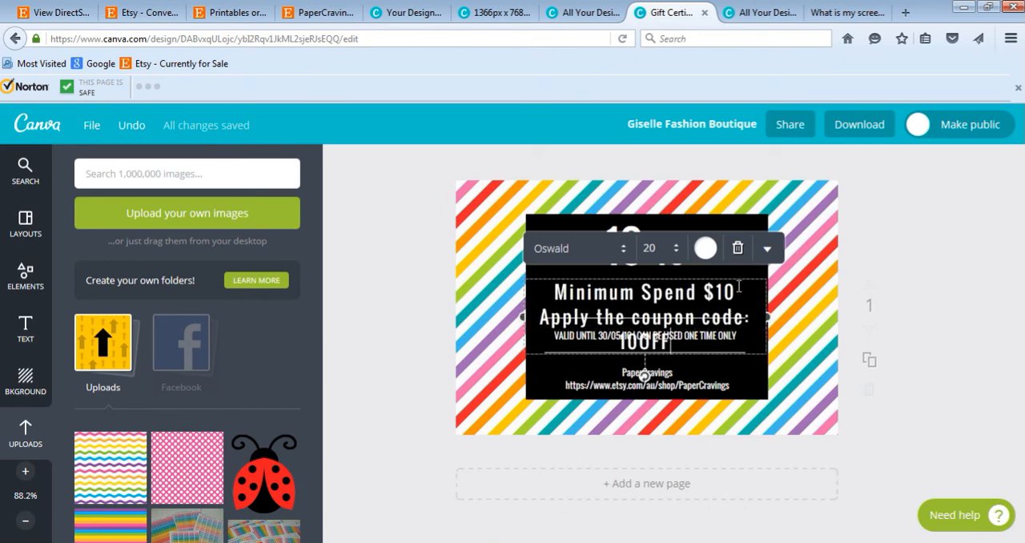
Step: Set the font size of the minimum spend and coupon code text to 14
{"action": "key", "text": "ctrl+a"}
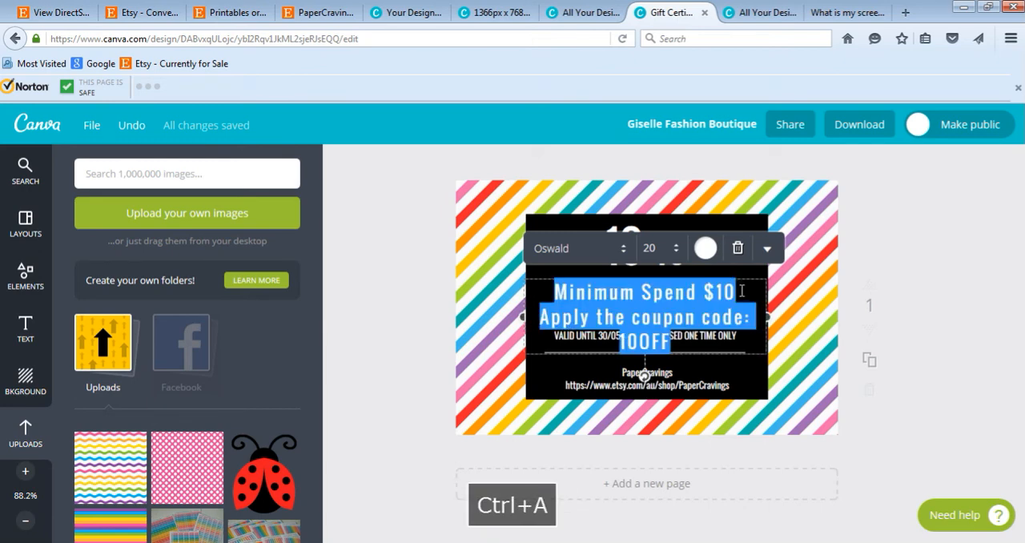
{"action": "left_click", "coordinate": [663, 249]}
{"action": "type", "text": "15"}
{"action": "key", "text": "Return"}
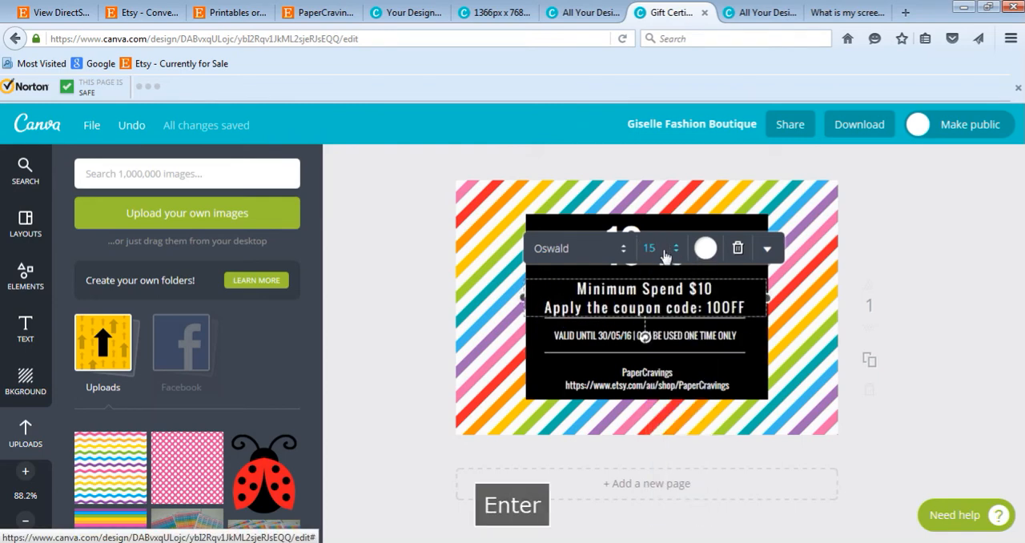
{"action": "left_click", "coordinate": [663, 250]}
{"action": "type", "text": "14"}
{"action": "key", "text": "Return"}
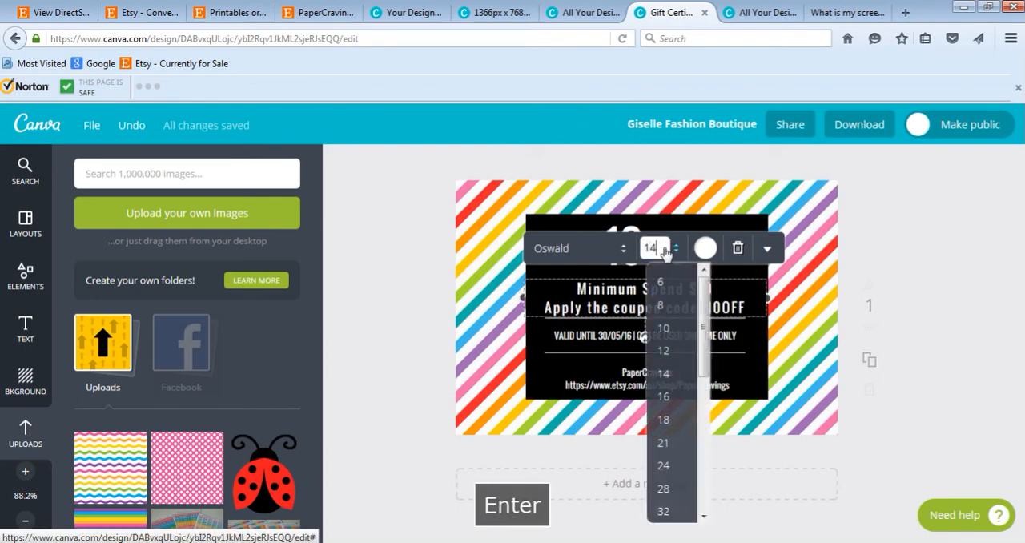
{"action": "left_click", "coordinate": [837, 319]}
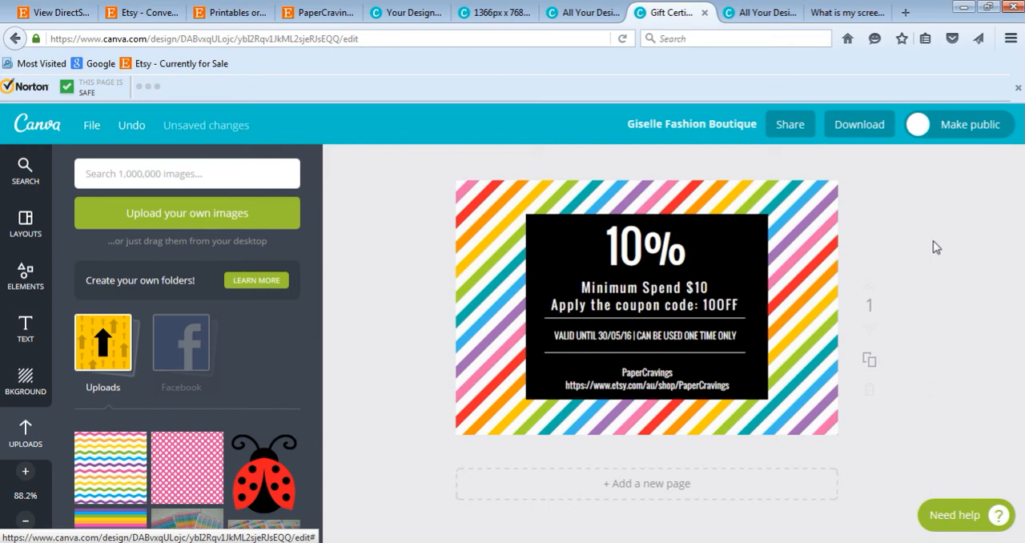
Step: Change the font of the minimum spend and coupon code text to Open Sans Extra Bold
{"action": "left_click", "coordinate": [724, 306]}
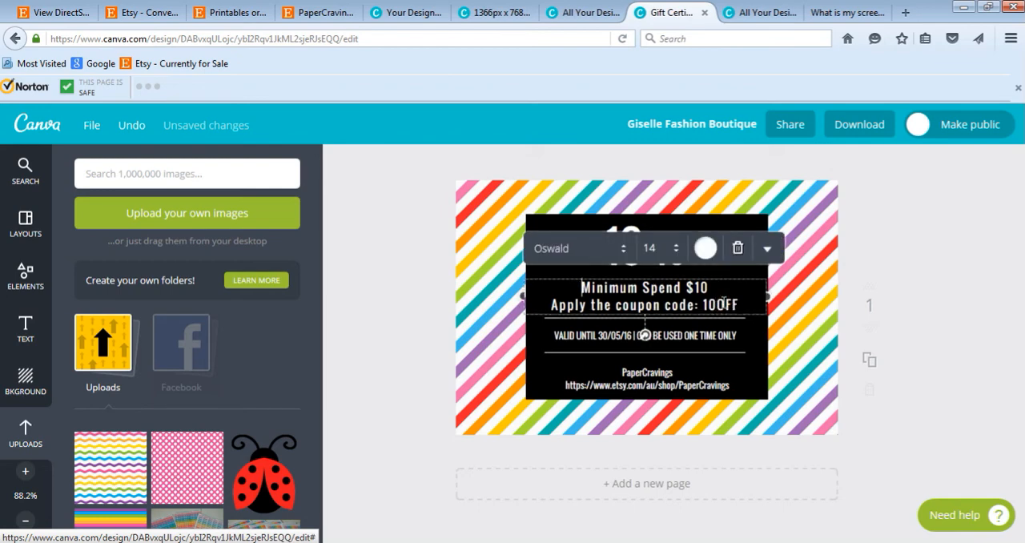
{"action": "key", "text": "ctrl+a"}
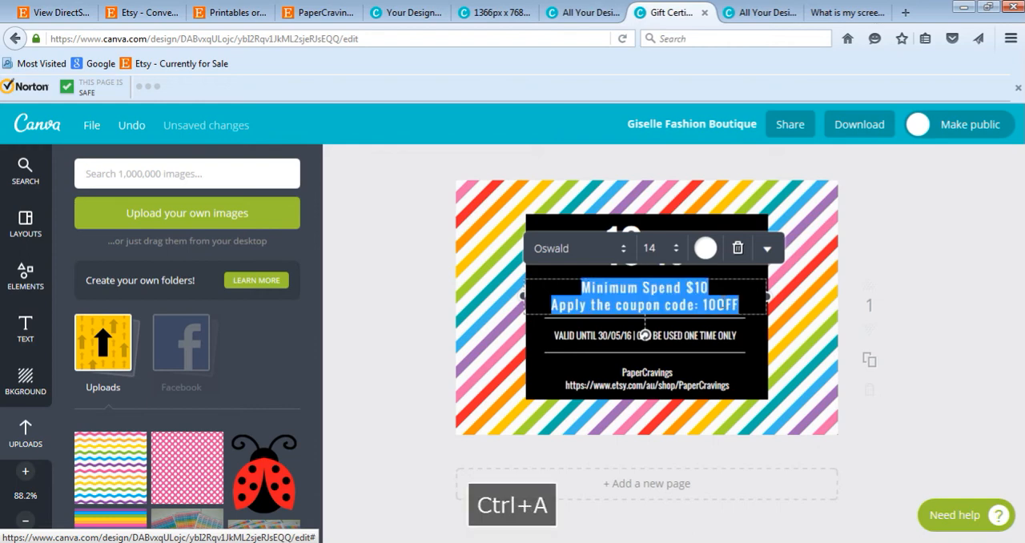
{"action": "left_click", "coordinate": [624, 255]}
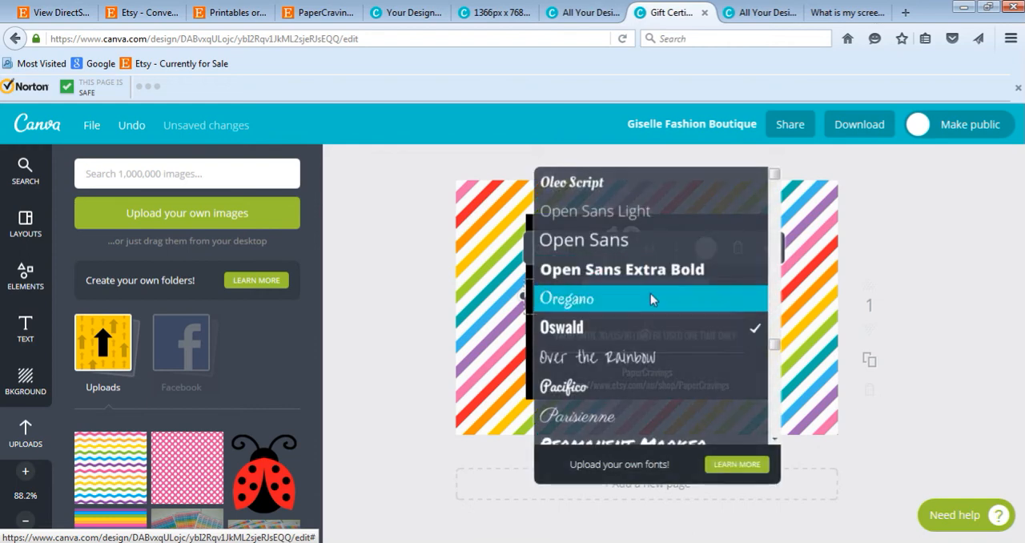
{"action": "left_click", "coordinate": [711, 271]}
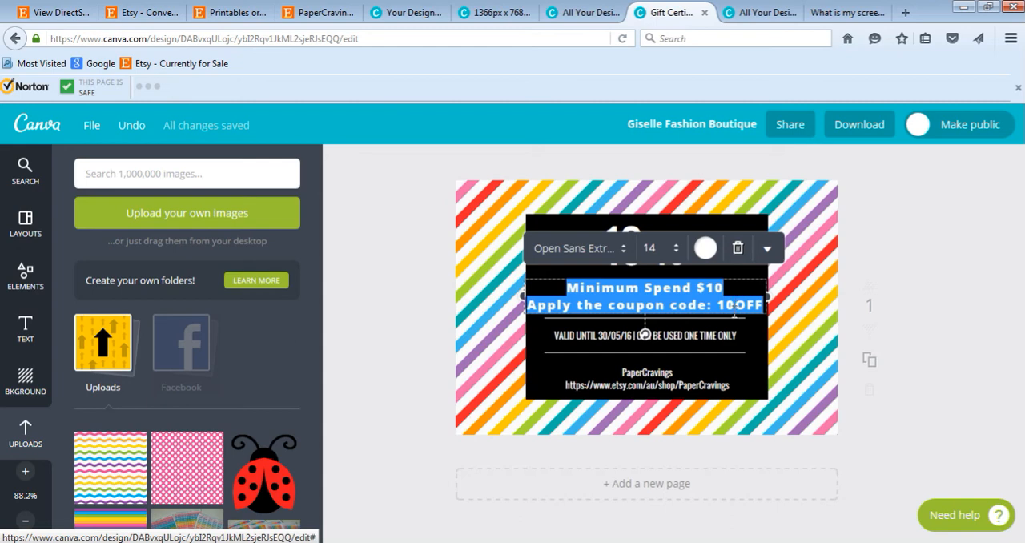
Step: Insert "PERCENT" into the coupon code so that it reads 10PERCENTOFF
{"action": "left_click", "coordinate": [731, 305]}
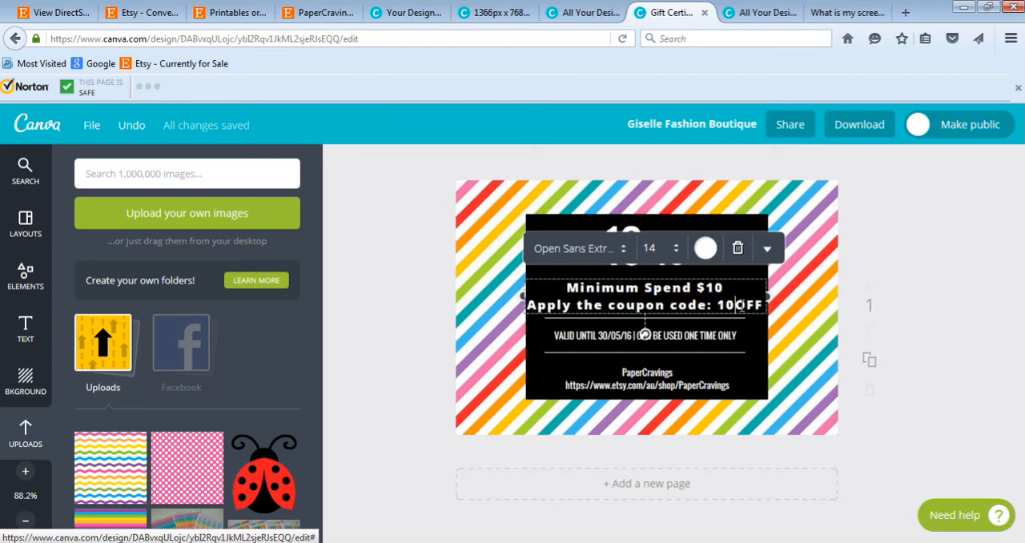
{"action": "key", "text": "Caps_Lock"}
{"action": "type", "text": "PERF"}
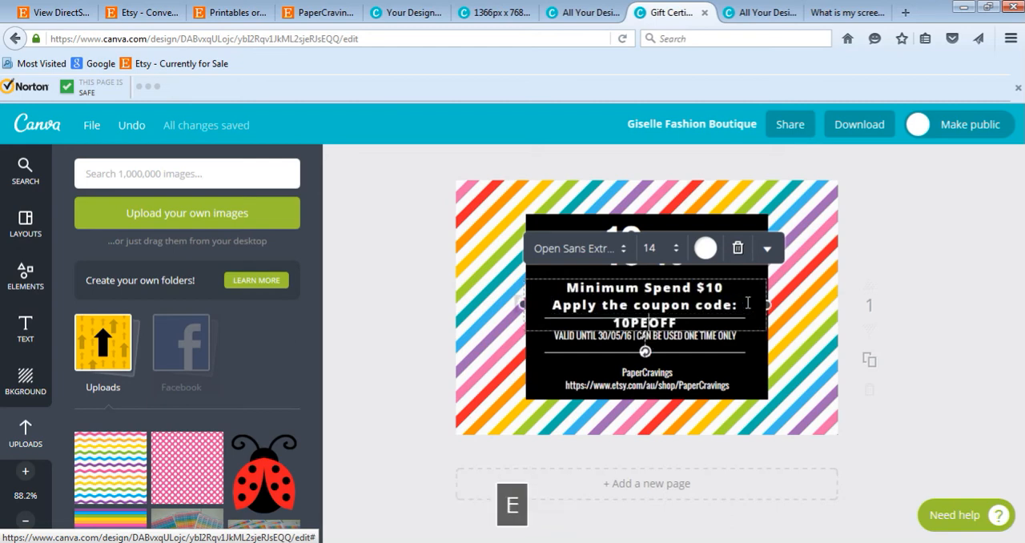
{"action": "key", "text": "BackSpace"}
{"action": "type", "text": "CE"}
{"action": "type", "text": "NT"}
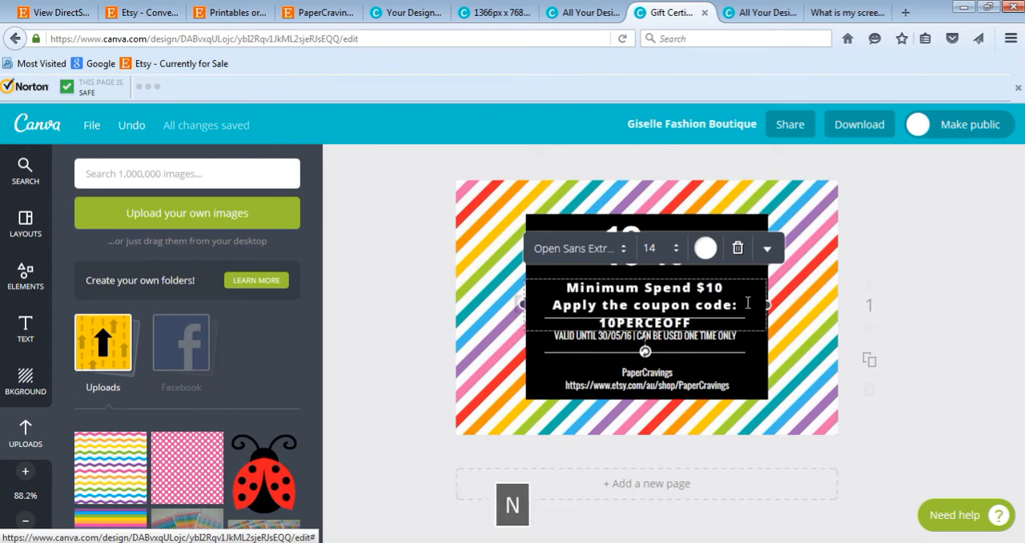
Step: Set the font size of the whole minimum spend and coupon code text to 12
{"action": "key", "text": "ctrl+a"}
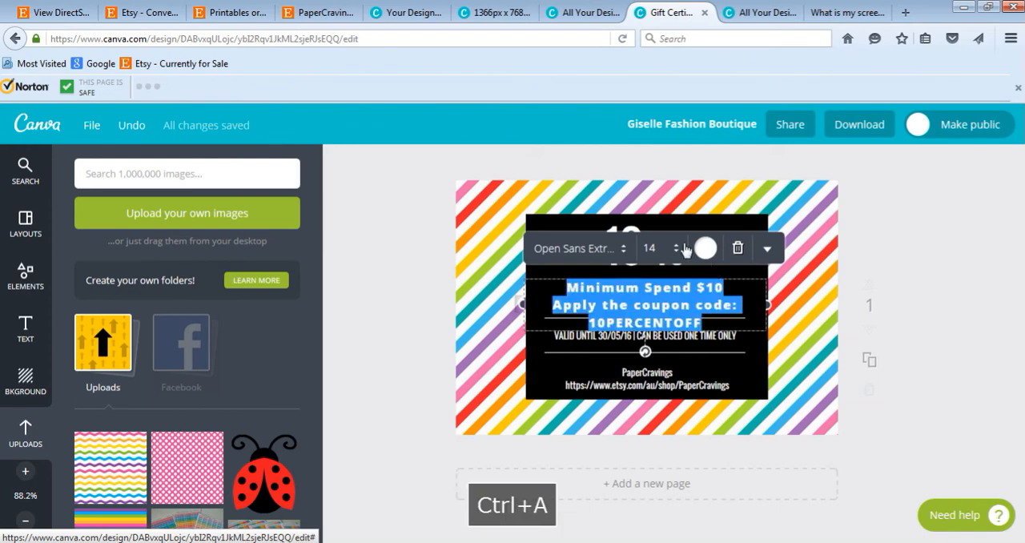
{"action": "left_click", "coordinate": [651, 248]}
{"action": "type", "text": "10"}
{"action": "key", "text": "Return"}
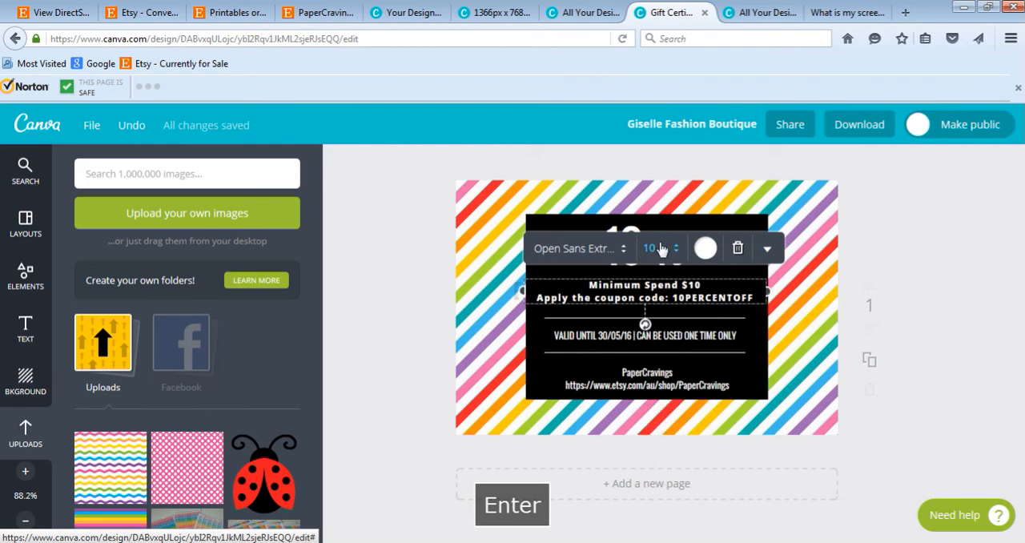
{"action": "left_click", "coordinate": [653, 248]}
{"action": "type", "text": "12"}
{"action": "key", "text": "Return"}
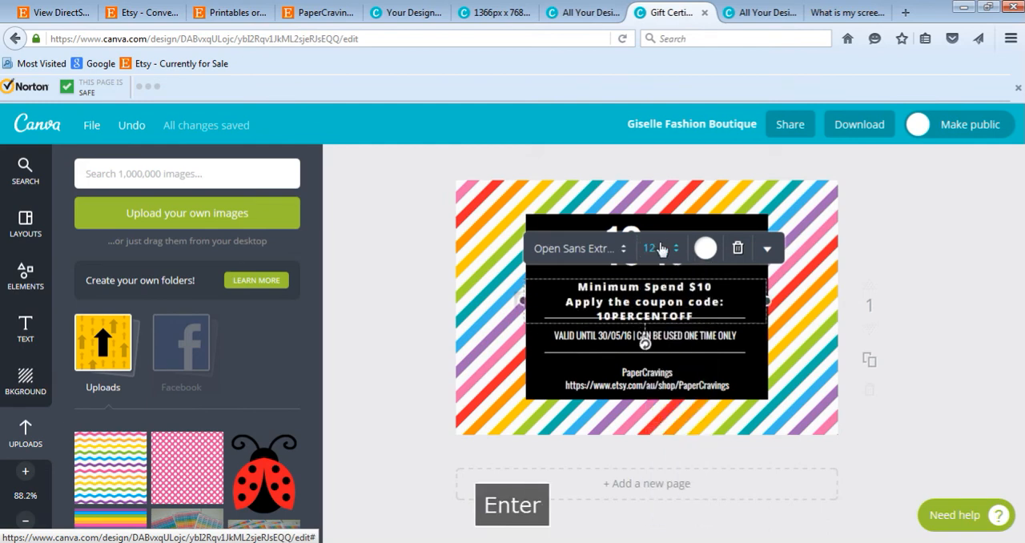
Step: Move the minimum spend and coupon code text up so it sits between the 10% heading and the upper divider line
{"action": "left_click_drag", "start_coordinate": [654, 310], "coordinate": [653, 302]}
{"action": "key", "text": "ctrl+z"}
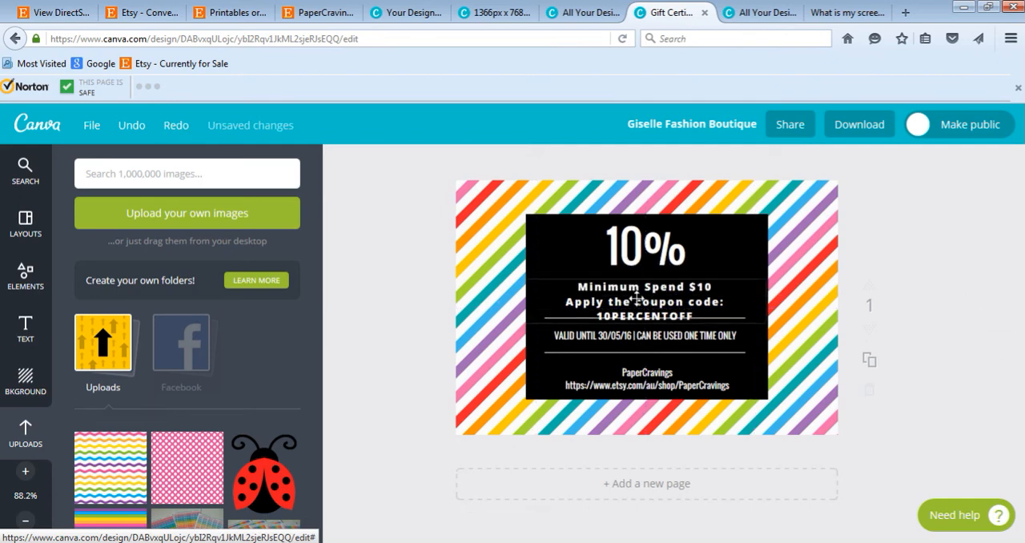
{"action": "left_click_drag", "start_coordinate": [634, 297], "coordinate": [637, 289]}
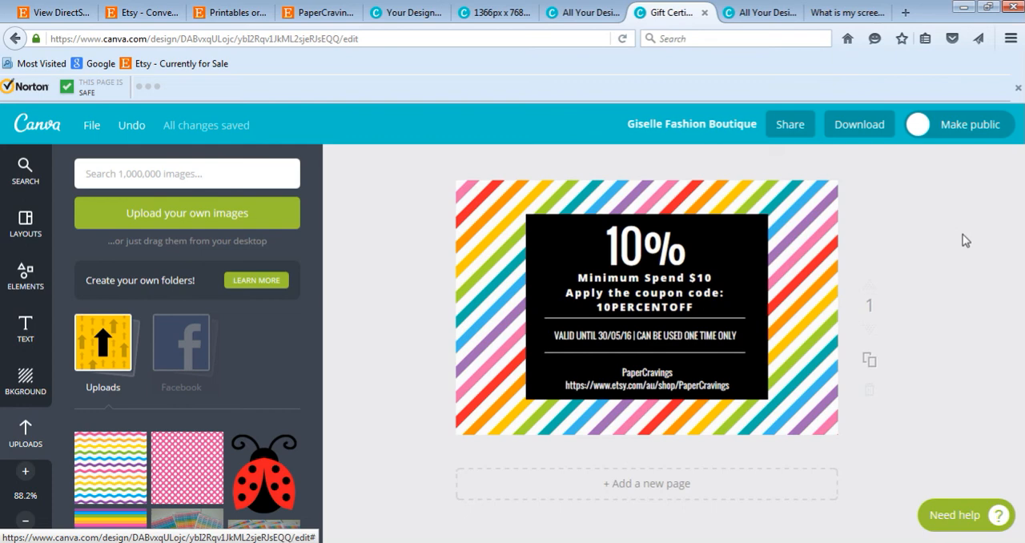
Step: Browse the ready-made gift certificate layouts and examine the alternative voucher designs, including the $50 gift voucher templates
{"action": "left_click", "coordinate": [27, 282]}
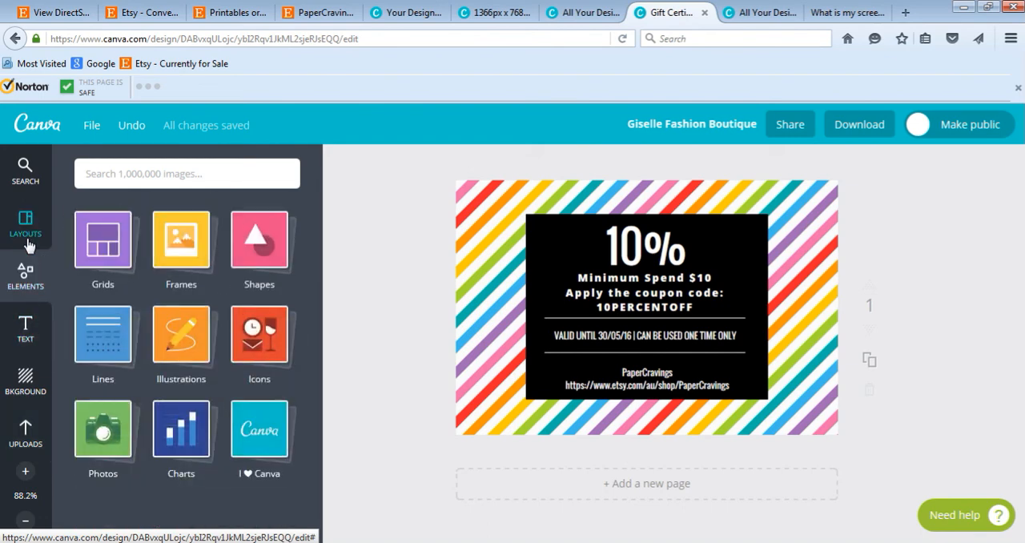
{"action": "left_click", "coordinate": [29, 233]}
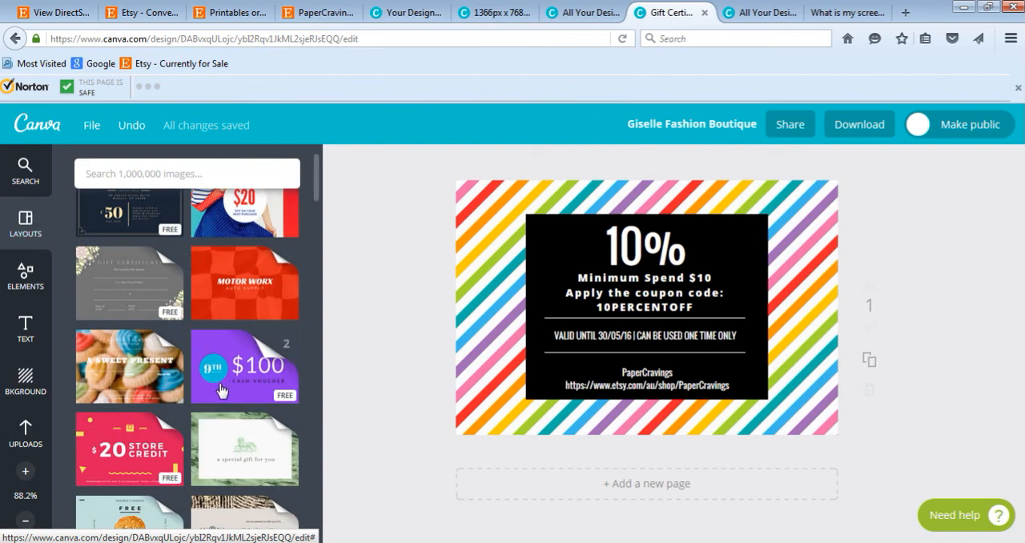
{"action": "scroll", "coordinate": [215, 394], "scroll_direction": "down", "scroll_amount": 5}
{"action": "scroll", "coordinate": [215, 394], "scroll_direction": "down", "scroll_amount": 10}
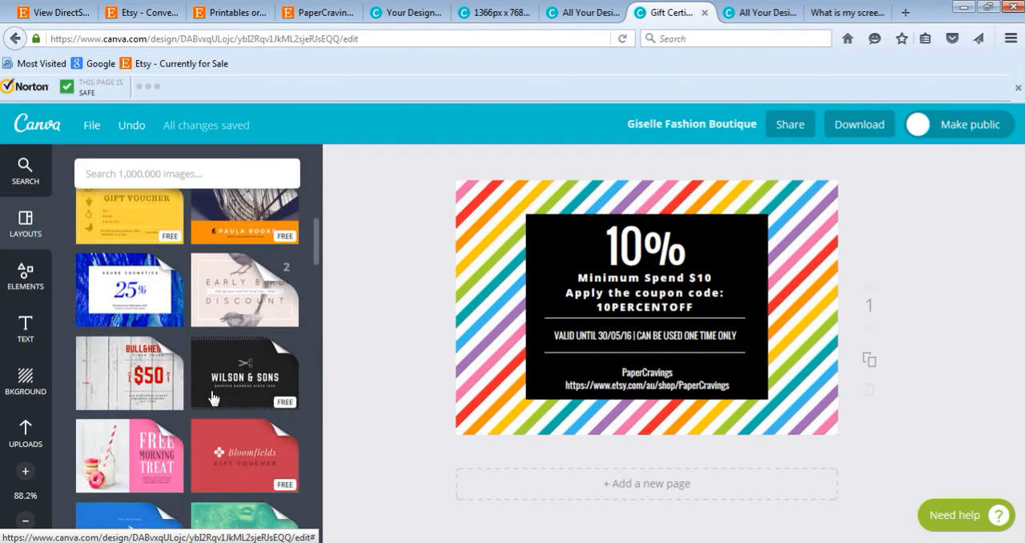
{"action": "scroll", "coordinate": [228, 405], "scroll_direction": "down", "scroll_amount": 10}
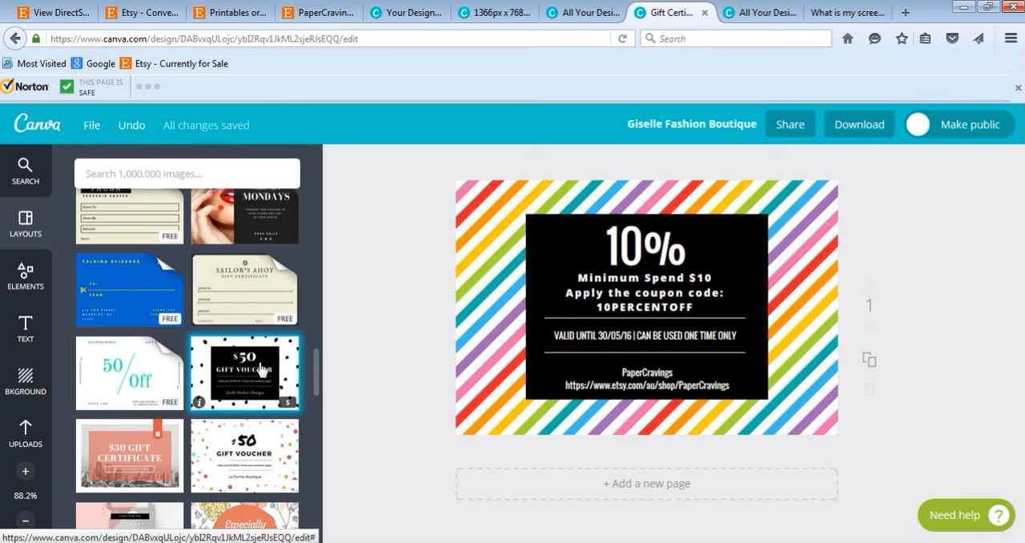
{"action": "scroll", "coordinate": [260, 368], "scroll_direction": "down", "scroll_amount": 2}
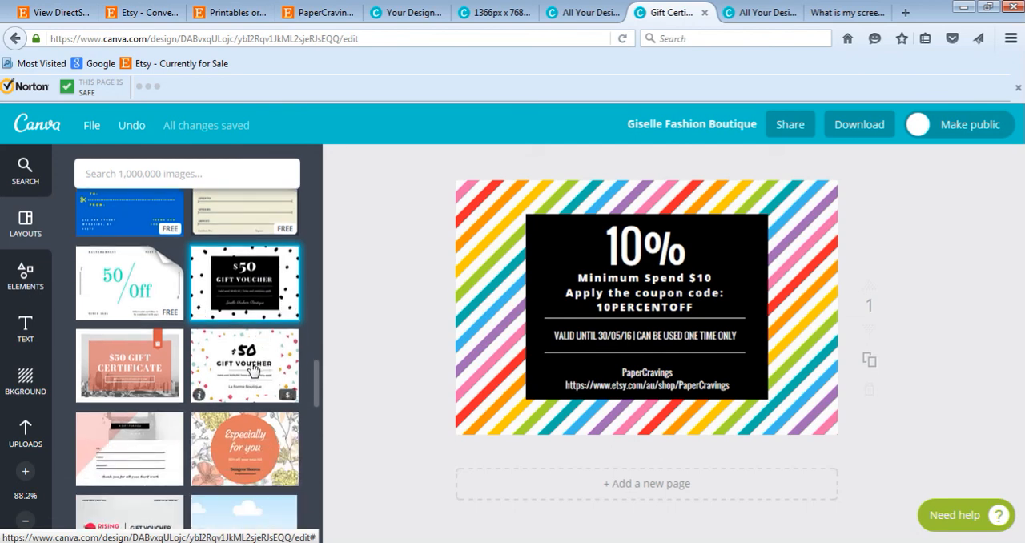
{"action": "scroll", "coordinate": [254, 369], "scroll_direction": "up", "scroll_amount": 5}
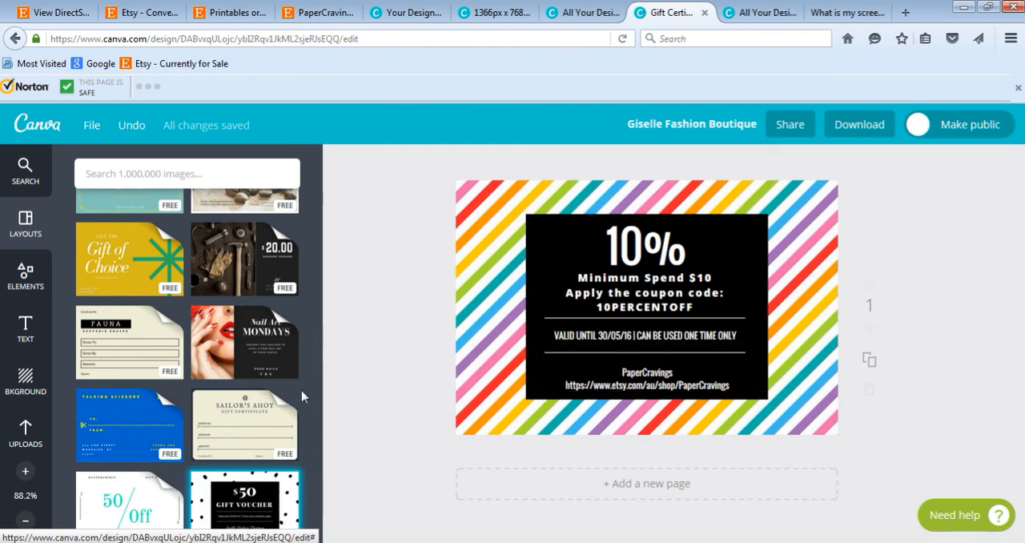
{"action": "scroll", "coordinate": [240, 416], "scroll_direction": "up", "scroll_amount": 10}
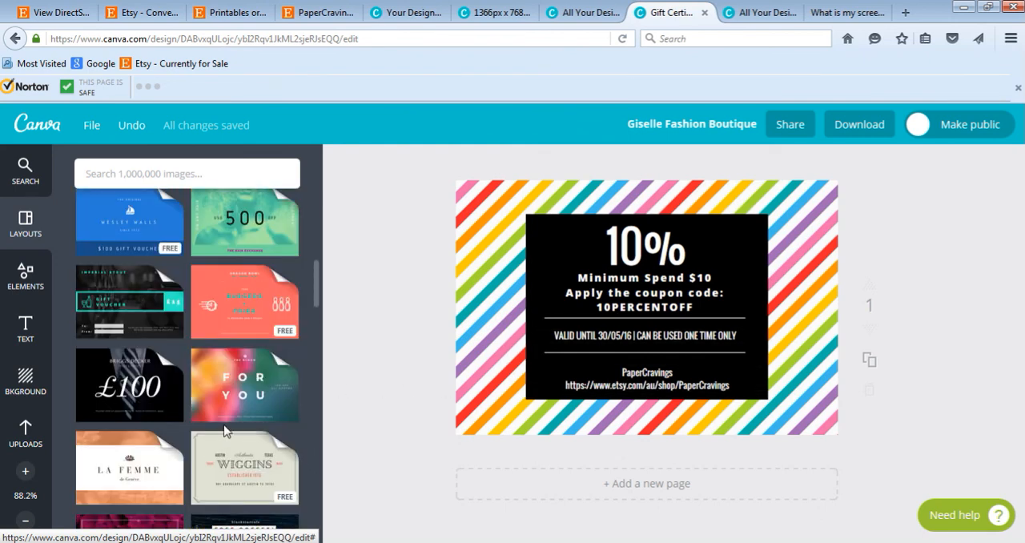
{"action": "scroll", "coordinate": [233, 409], "scroll_direction": "up", "scroll_amount": 8}
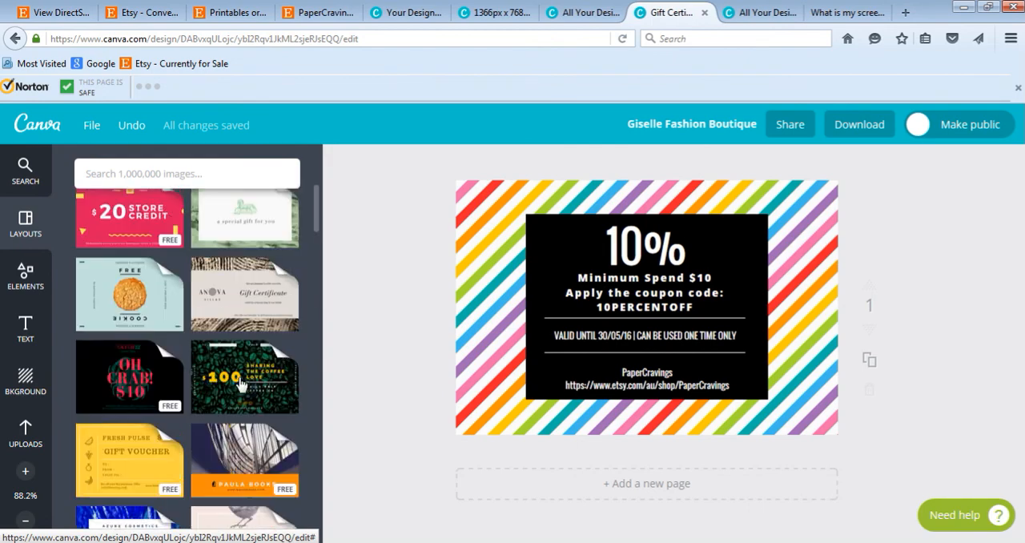
{"action": "scroll", "coordinate": [240, 385], "scroll_direction": "up", "scroll_amount": 5}
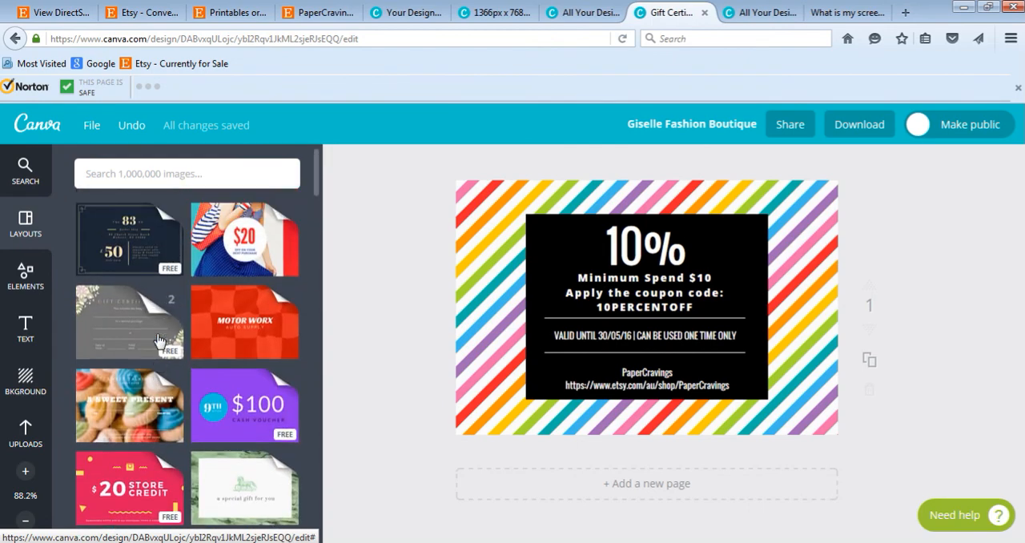
{"action": "scroll", "coordinate": [159, 345], "scroll_direction": "down", "scroll_amount": 10}
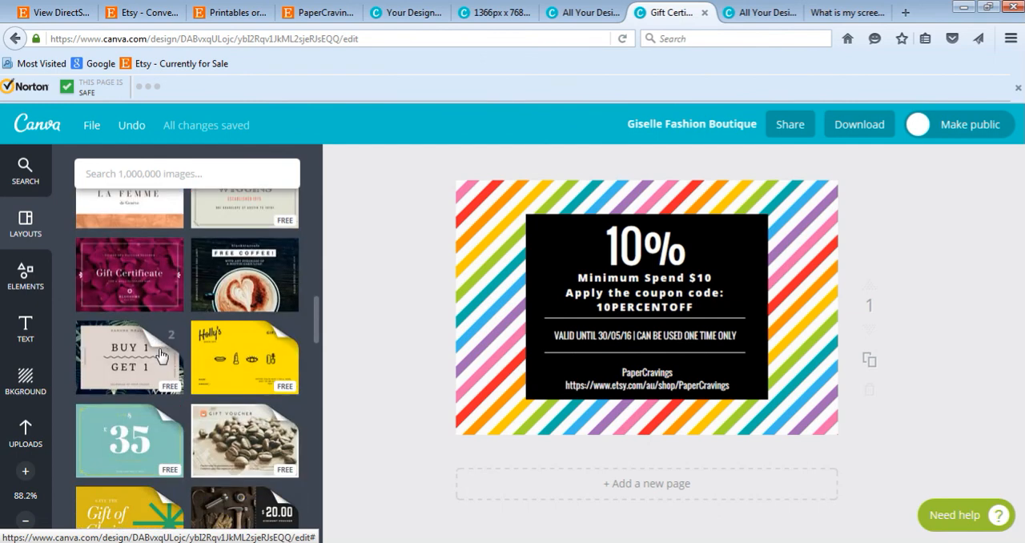
{"action": "scroll", "coordinate": [158, 353], "scroll_direction": "down", "scroll_amount": 10}
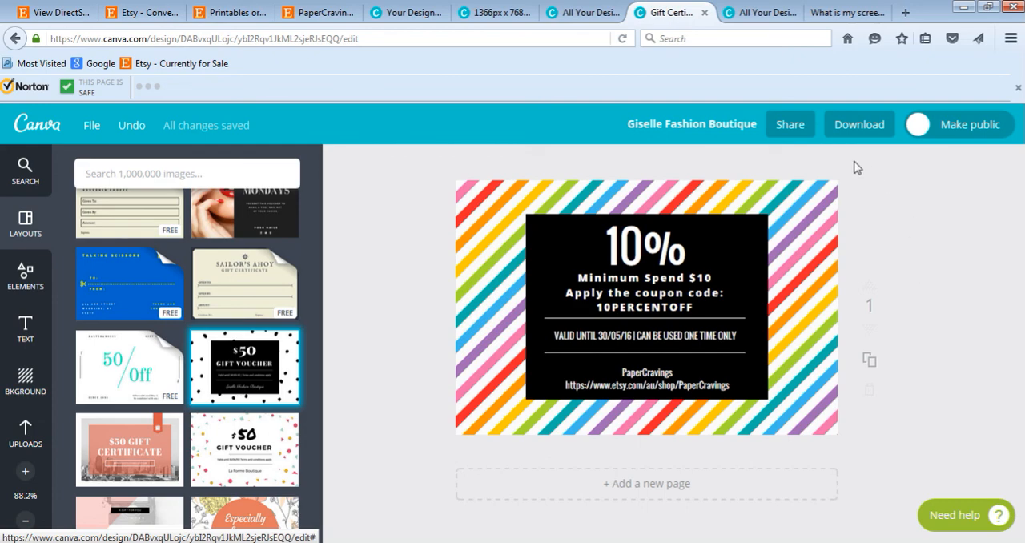
Step: Save the gift certificate design and review the available download formats without downloading a file
{"action": "left_click", "coordinate": [93, 128]}
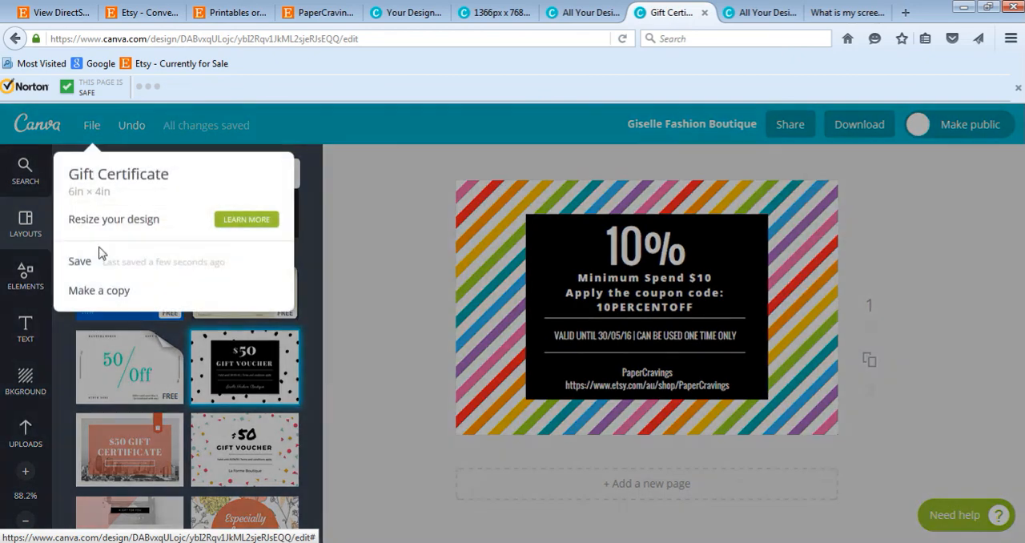
{"action": "left_click", "coordinate": [80, 262]}
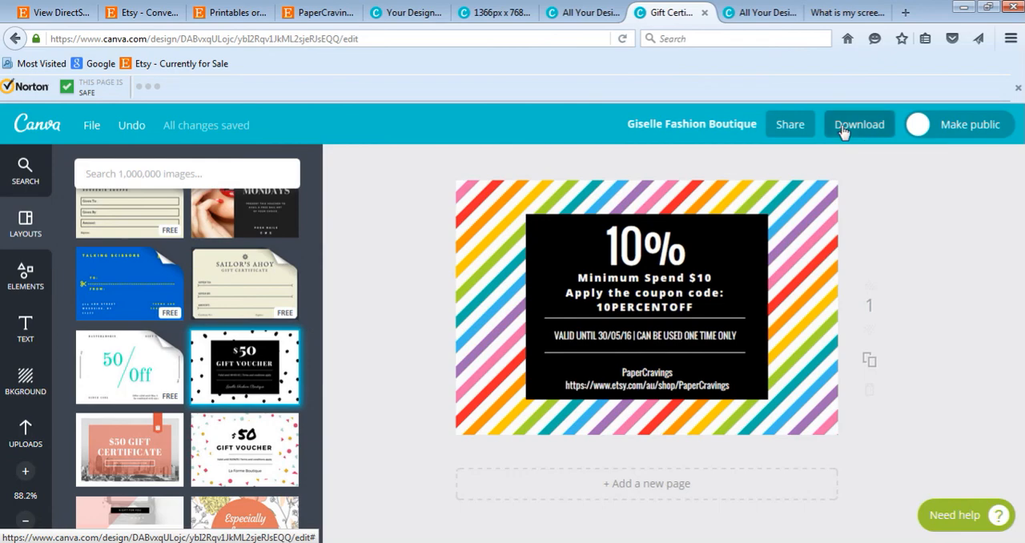
{"action": "left_click", "coordinate": [843, 130]}
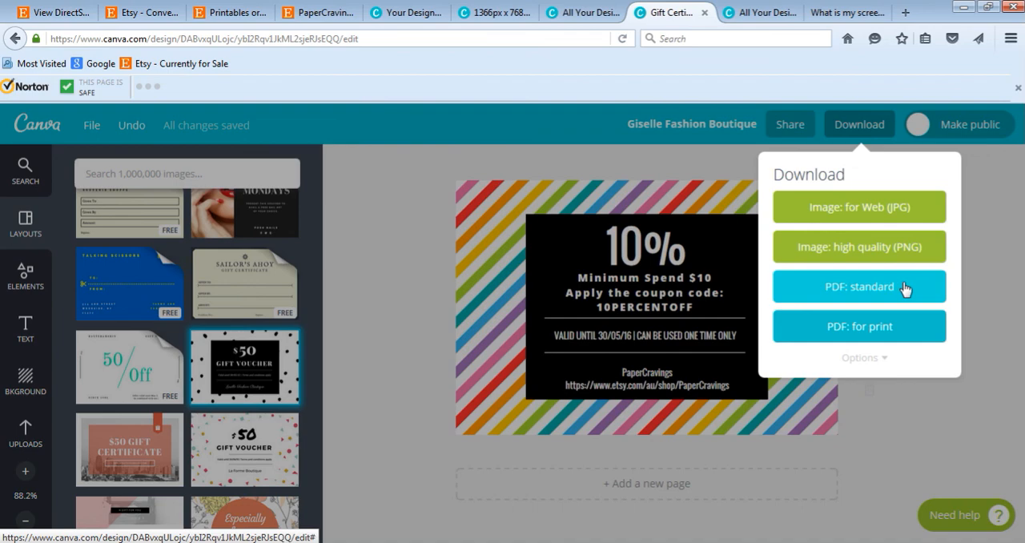
{"action": "left_click", "coordinate": [977, 226]}
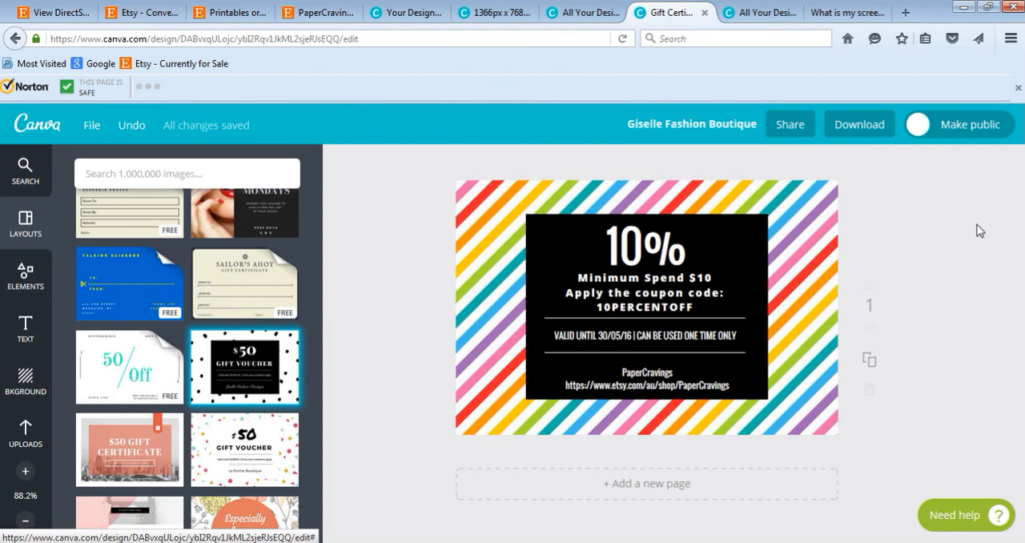